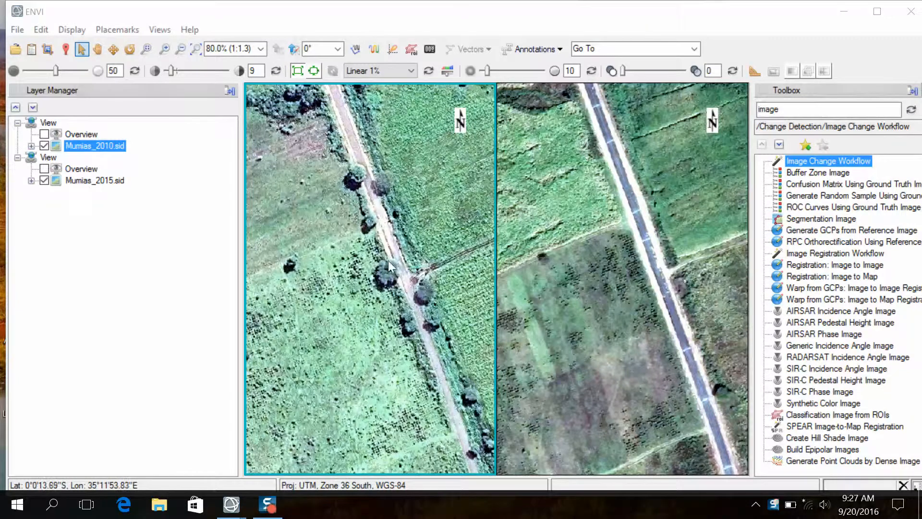
# Step: Compare the road and its roadside trees in the Mumias_2010.sid and Mumias_2015.sid images at close range
pyautogui.scroll(1, 393, 269)
pyautogui.scroll(1, 393, 269)
pyautogui.moveTo(397, 269); pyautogui.dragTo(401, 307)
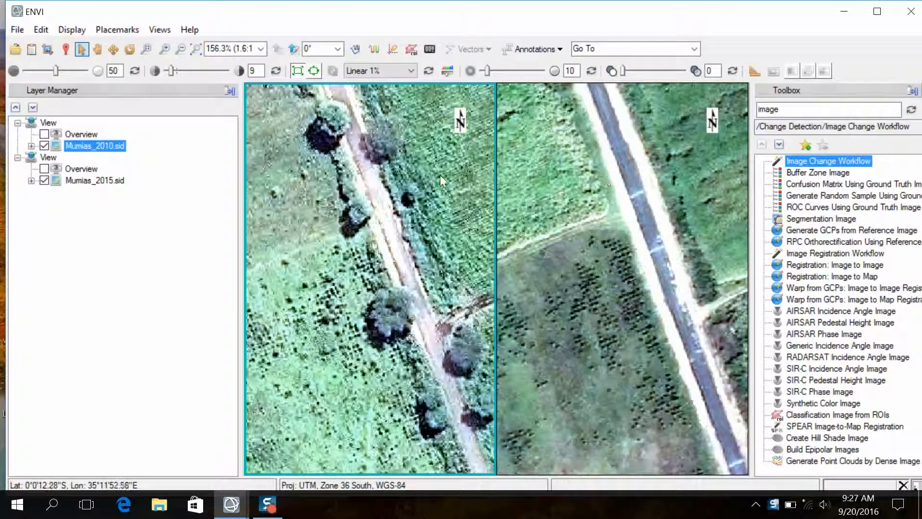
pyautogui.click(105, 181)
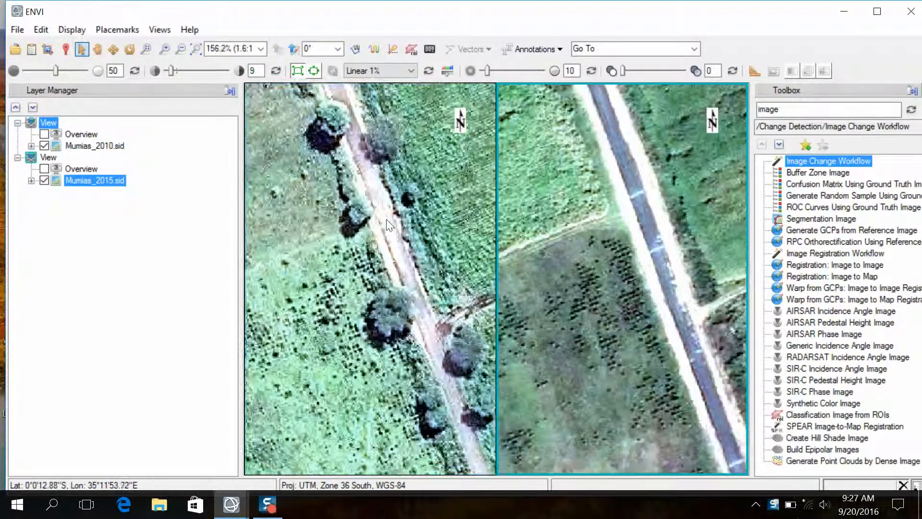
pyautogui.scroll(2, 386, 219)
pyautogui.click(95, 146)
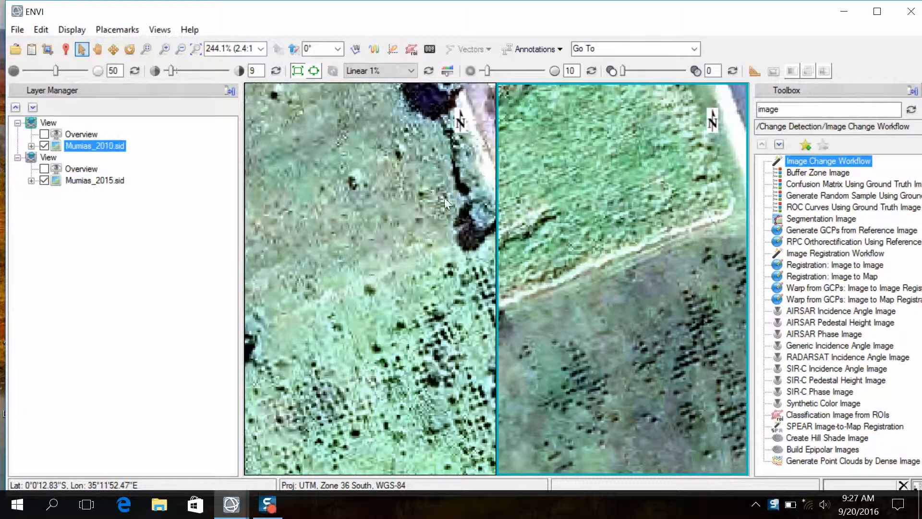
pyautogui.scroll(-2, 335, 171)
pyautogui.click(98, 49)
pyautogui.moveTo(461, 132); pyautogui.dragTo(366, 306)
pyautogui.moveTo(318, 103); pyautogui.dragTo(331, 181)
pyautogui.scroll(2, 349, 233)
pyautogui.moveTo(362, 294); pyautogui.dragTo(340, 192)
pyautogui.moveTo(367, 273); pyautogui.dragTo(334, 189)
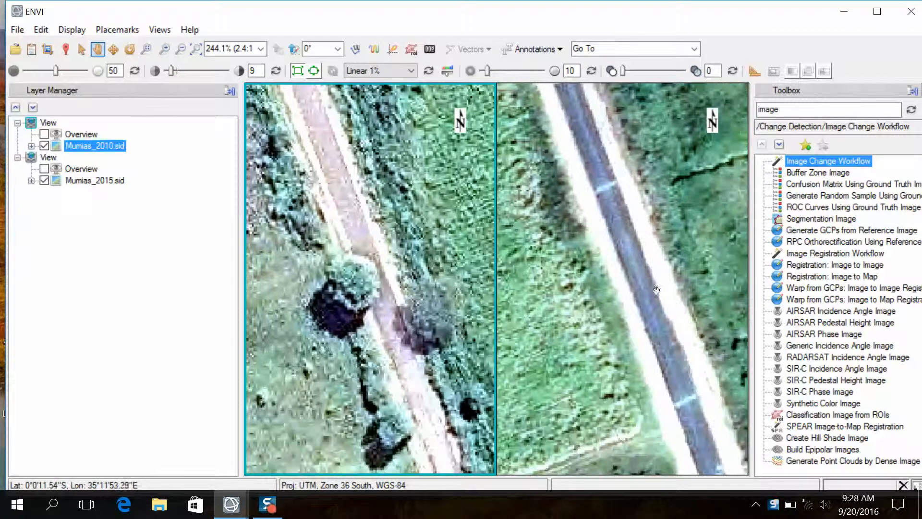
pyautogui.click(639, 289)
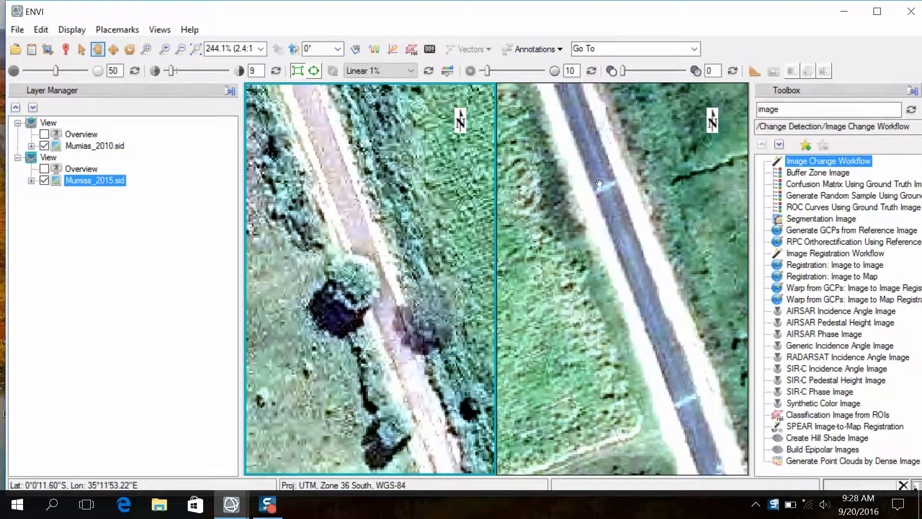
pyautogui.moveTo(654, 313); pyautogui.dragTo(602, 211)
pyautogui.scroll(-3, 602, 211)
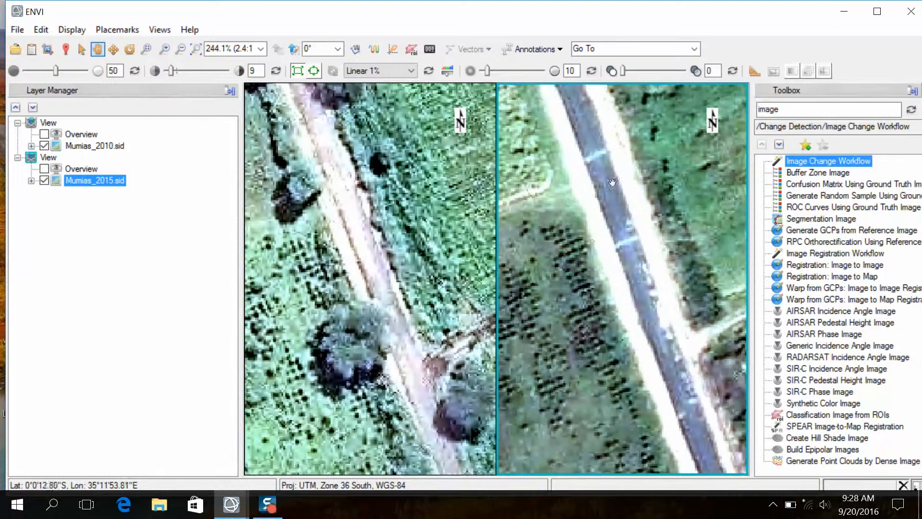
# Step: Examine the plot beside the northern stretch of the road in both the 2010 and 2015 images
pyautogui.scroll(-9, 614, 267)
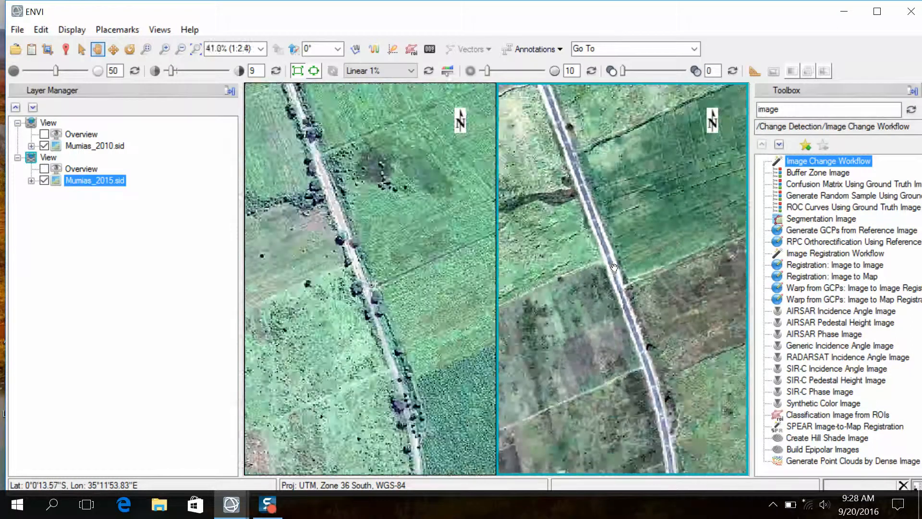
pyautogui.scroll(5, 588, 215)
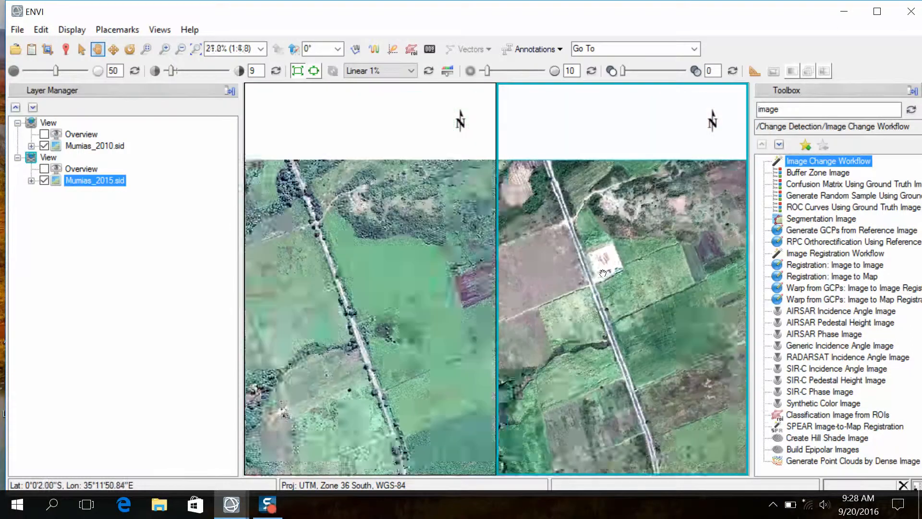
pyautogui.scroll(3, 600, 274)
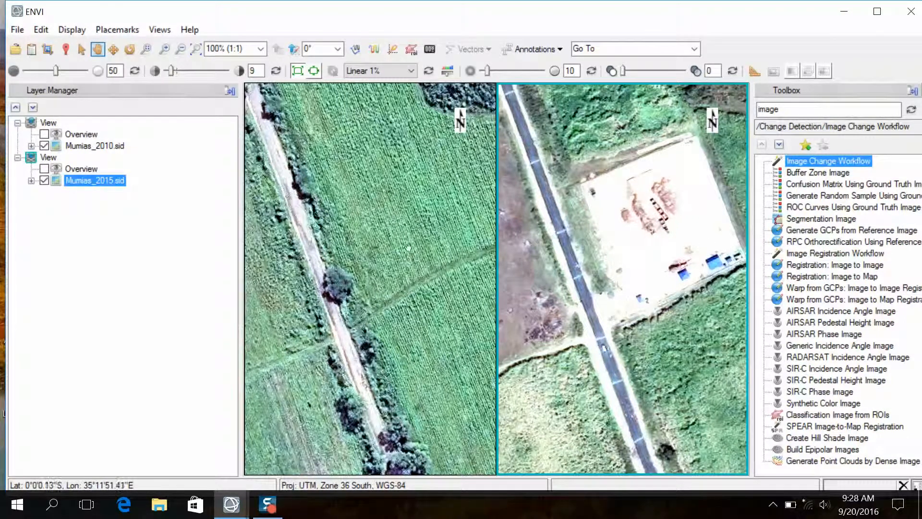
pyautogui.click(88, 149)
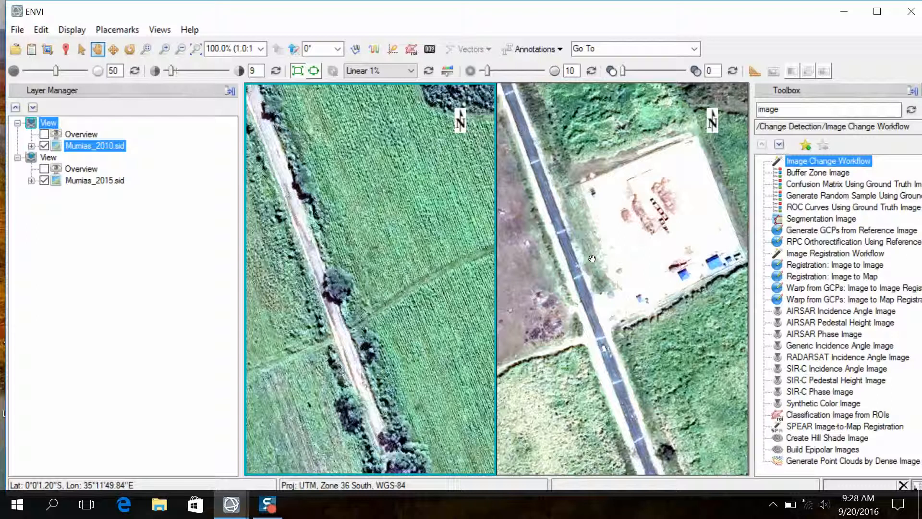
# Step: Start the Image Change Workflow with Mumias_2010.sid as the Time 1 file and Mumias_2015.sid as the Time 2 file
pyautogui.doubleClick(835, 165)
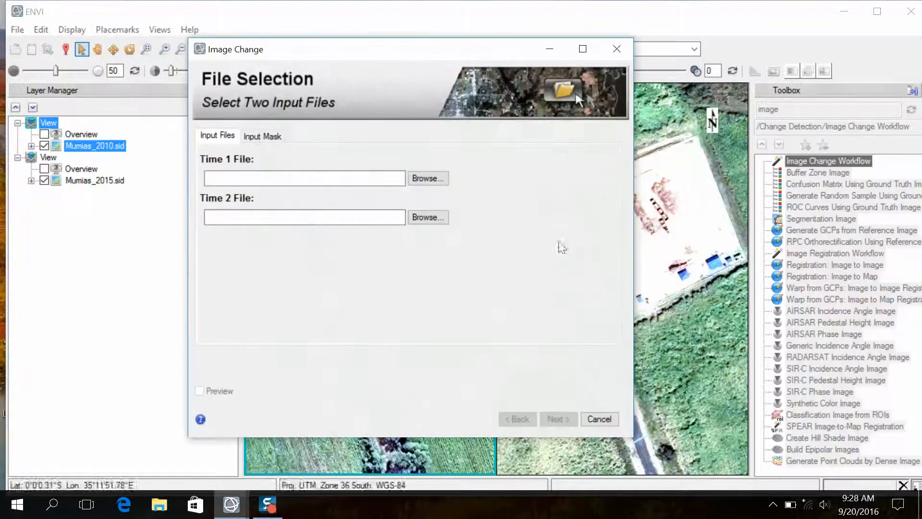
pyautogui.click(425, 178)
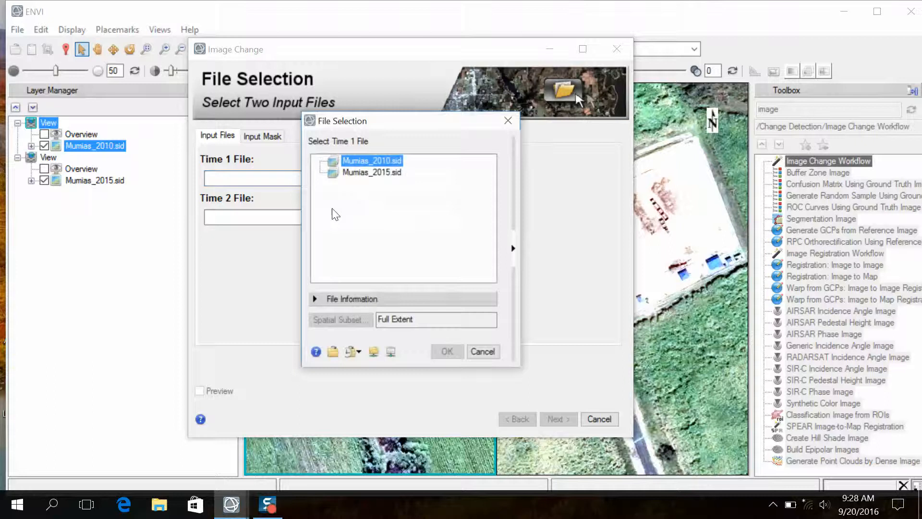
pyautogui.click(446, 352)
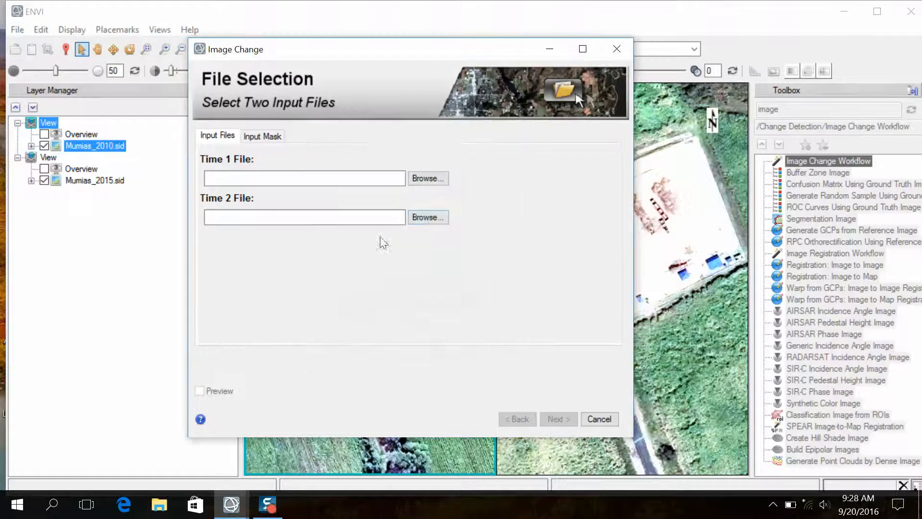
pyautogui.click(431, 218)
pyautogui.click(365, 184)
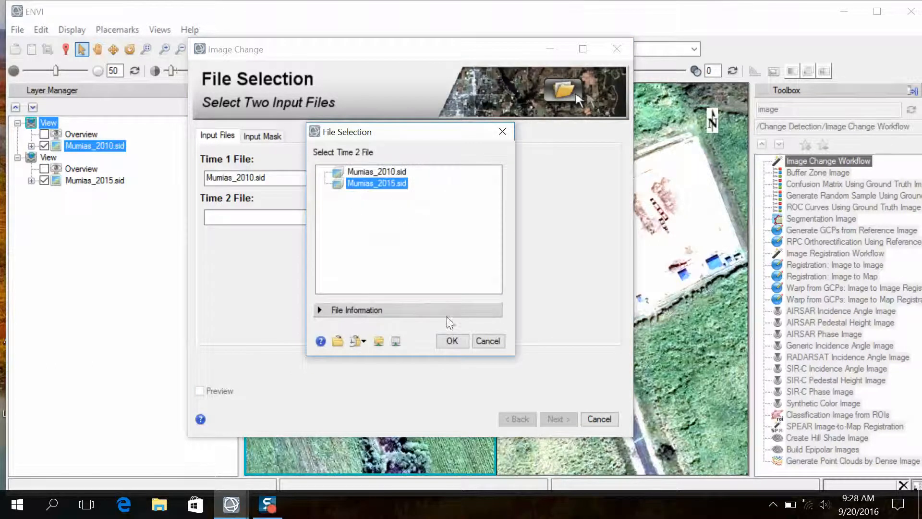
pyautogui.click(454, 344)
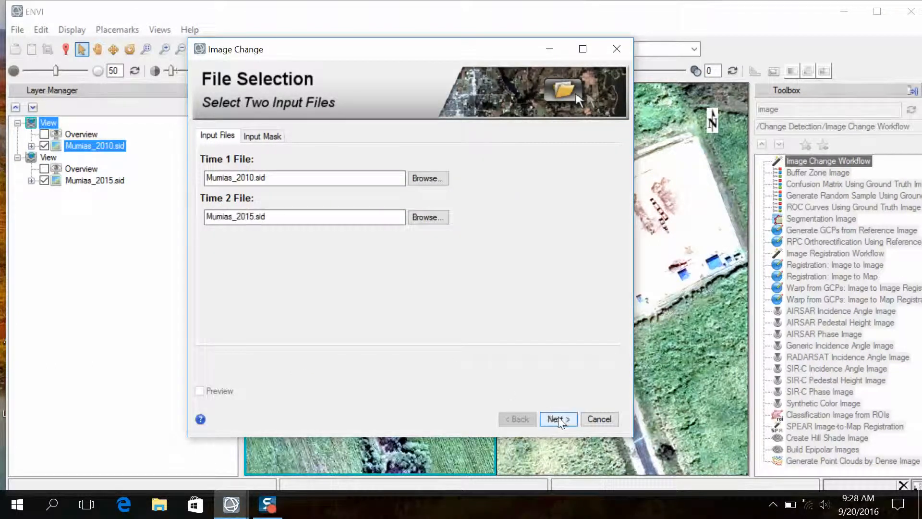
pyautogui.click(556, 419)
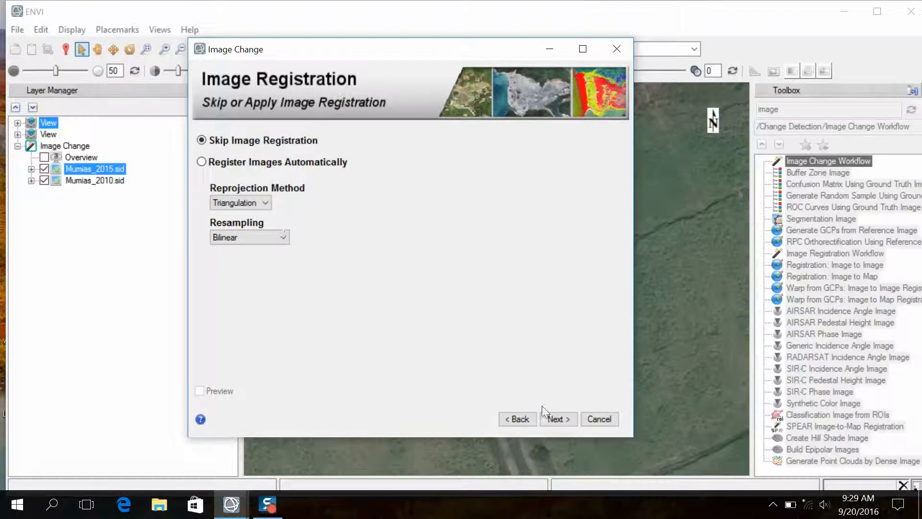
# Step: Skip image registration and run an Image Difference analysis using Difference of Input Band on Band 1
pyautogui.click(556, 419)
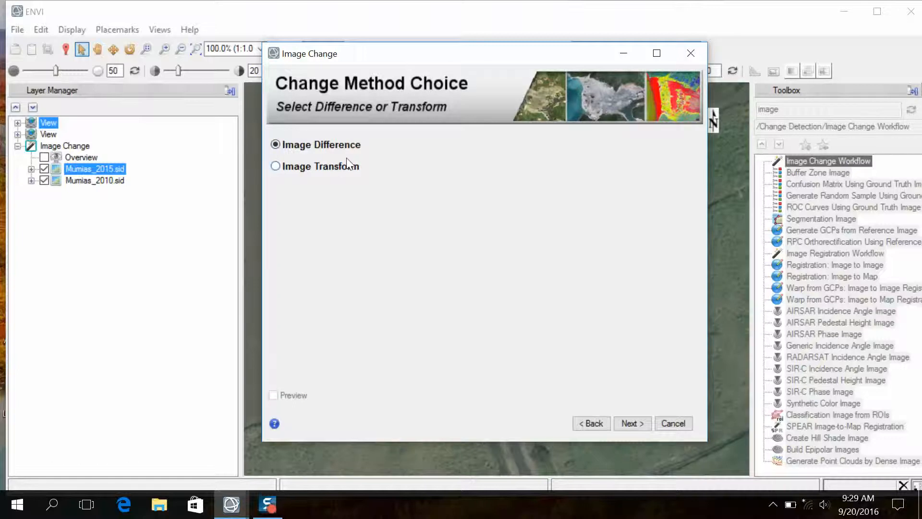
pyautogui.click(631, 423)
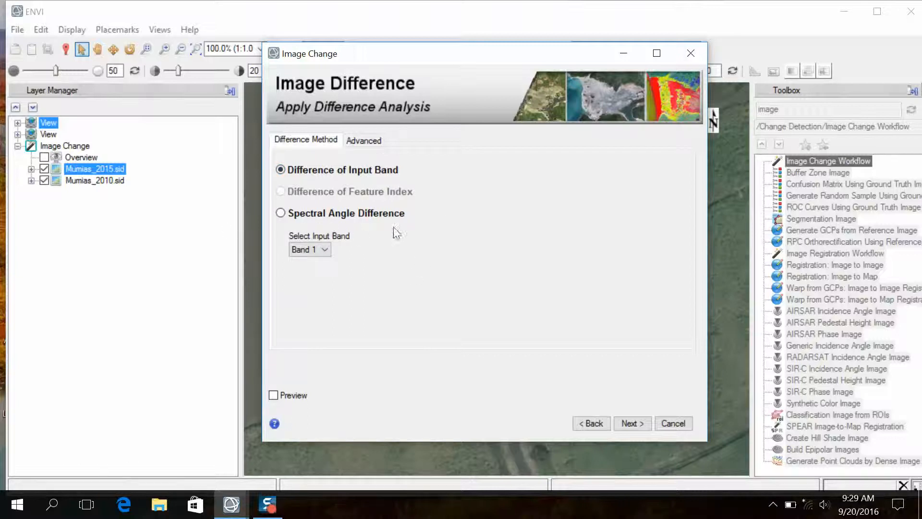
pyautogui.click(627, 427)
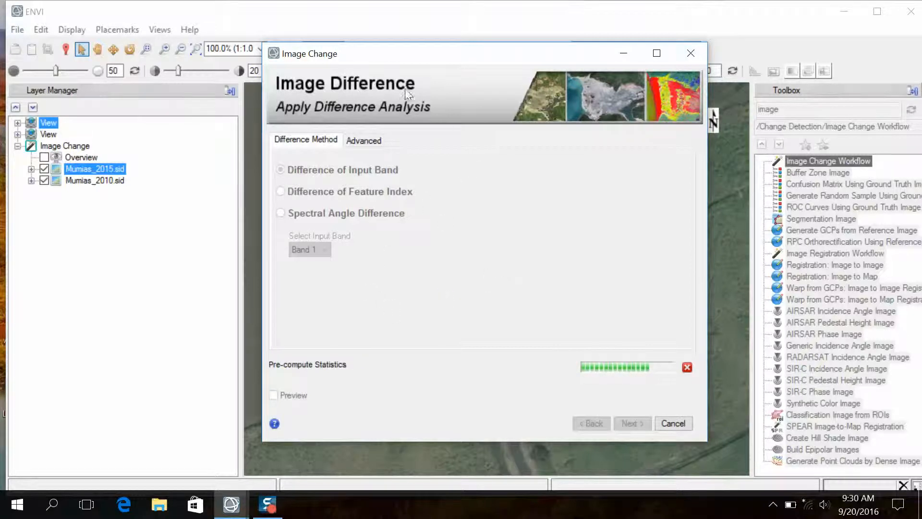
# Step: Examine the difference image around the road and the neighbouring plot behind the workflow dialog
pyautogui.moveTo(406, 62); pyautogui.dragTo(515, 174)
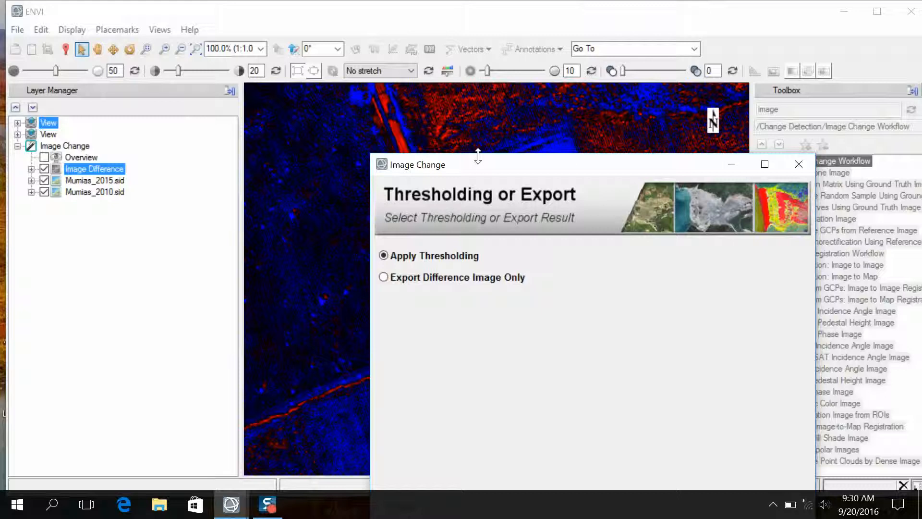
pyautogui.moveTo(576, 174); pyautogui.dragTo(783, 273)
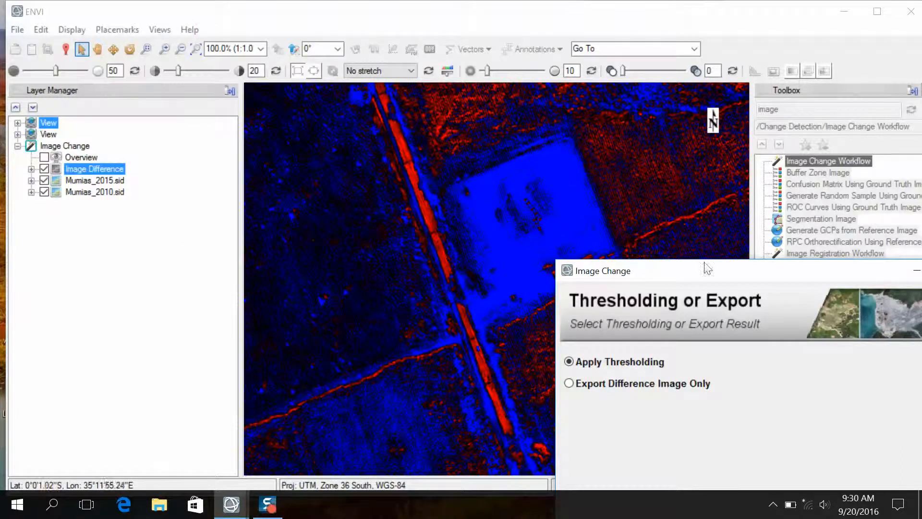
pyautogui.moveTo(715, 278); pyautogui.dragTo(469, 277)
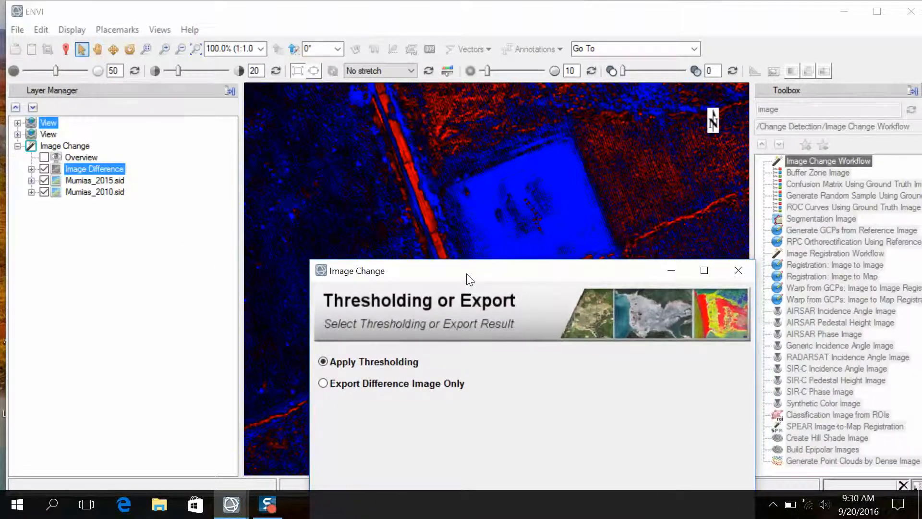
pyautogui.moveTo(577, 274); pyautogui.dragTo(426, 36)
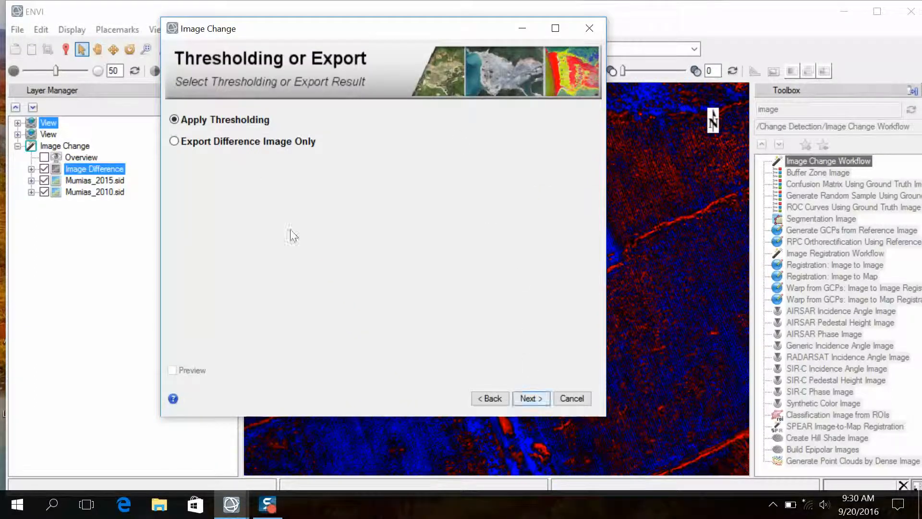
# Step: Apply auto-thresholding to the difference image for Increase and Decrease with Otsu's method
pyautogui.click(530, 398)
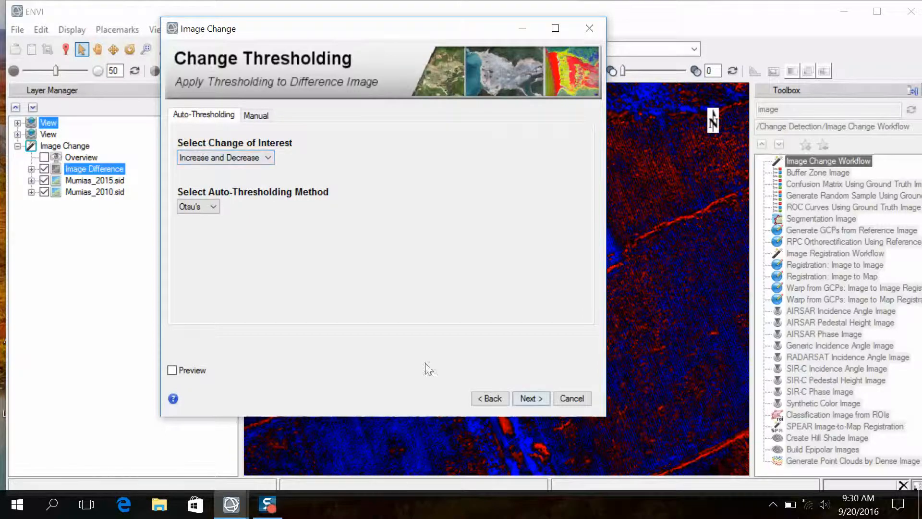
pyautogui.click(249, 158)
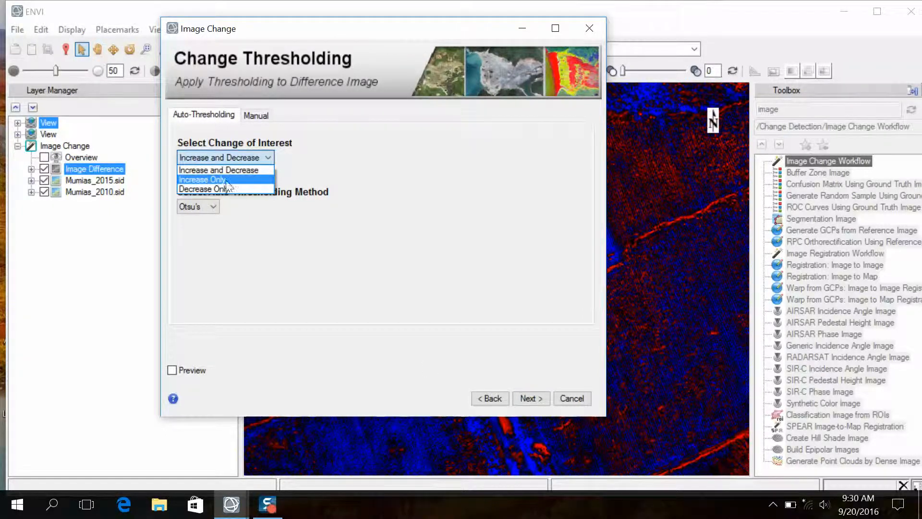
pyautogui.click(252, 260)
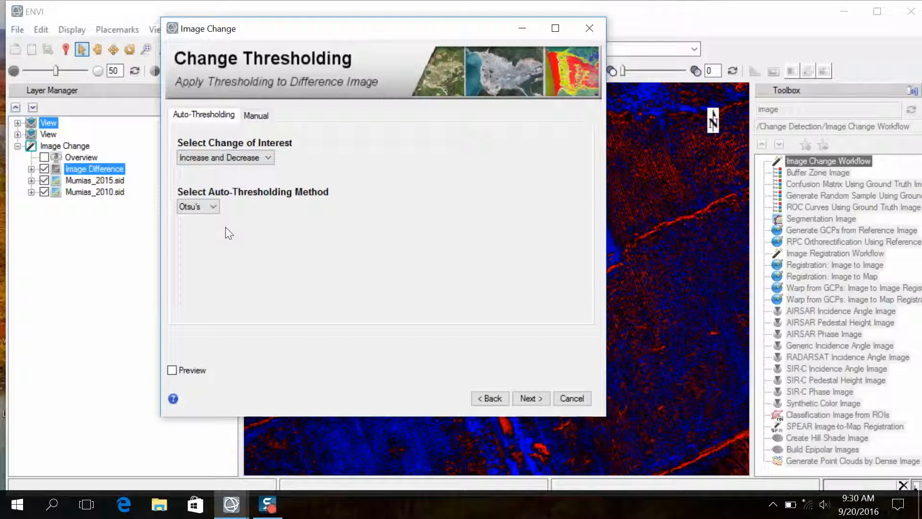
pyautogui.click(207, 210)
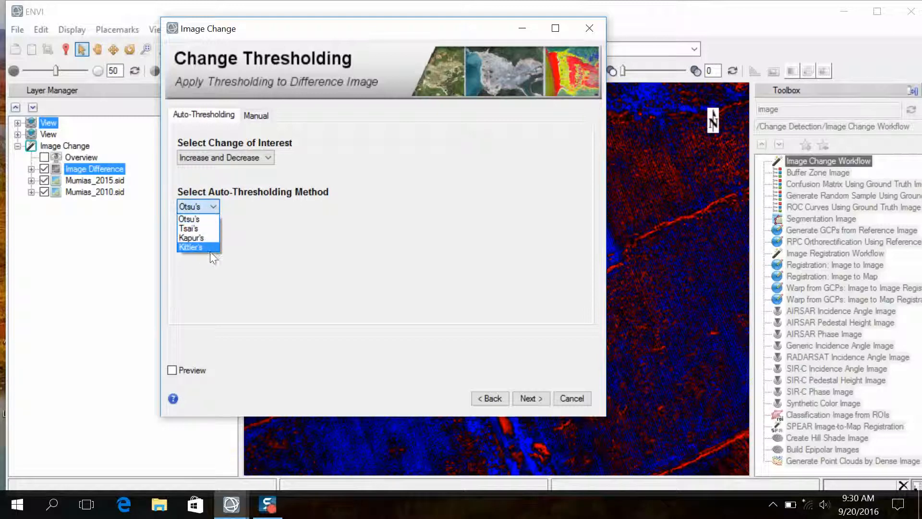
pyautogui.click(188, 220)
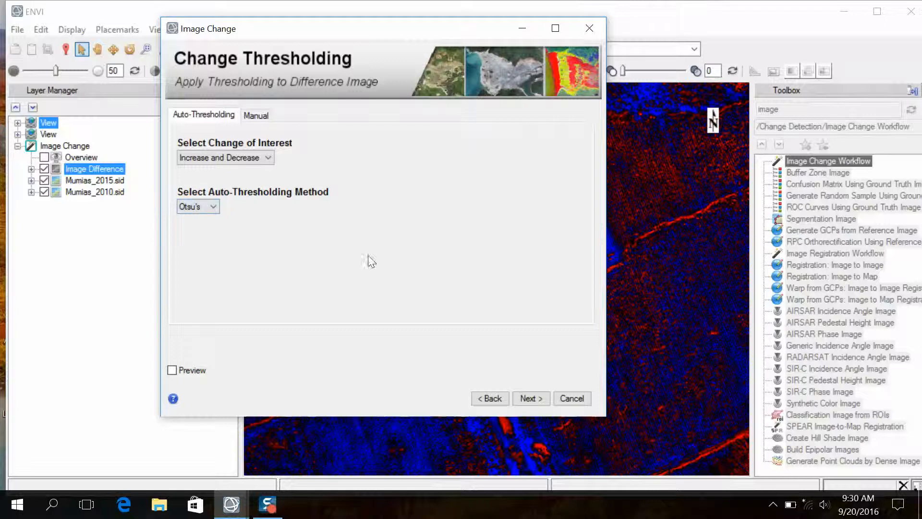
pyautogui.click(537, 402)
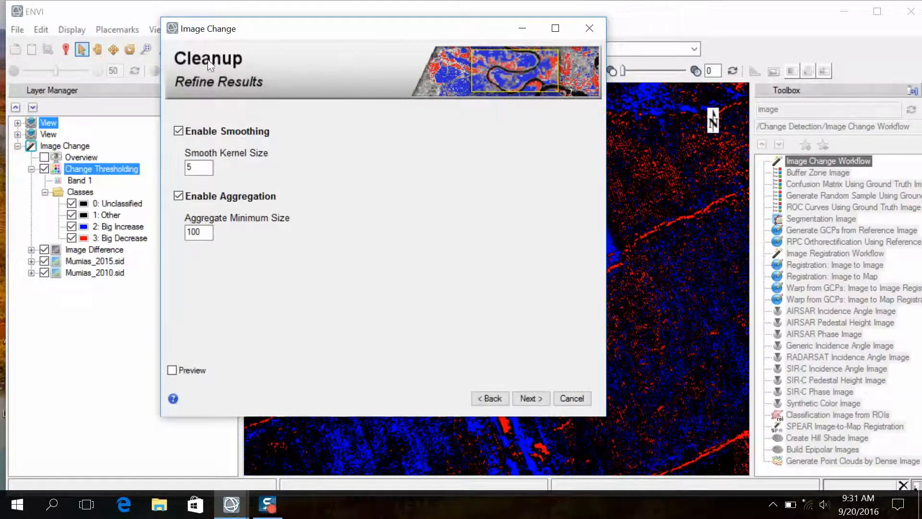
# Step: Run the cleanup with a smooth kernel size of 5 and an aggregate minimum size of 100
pyautogui.click(530, 398)
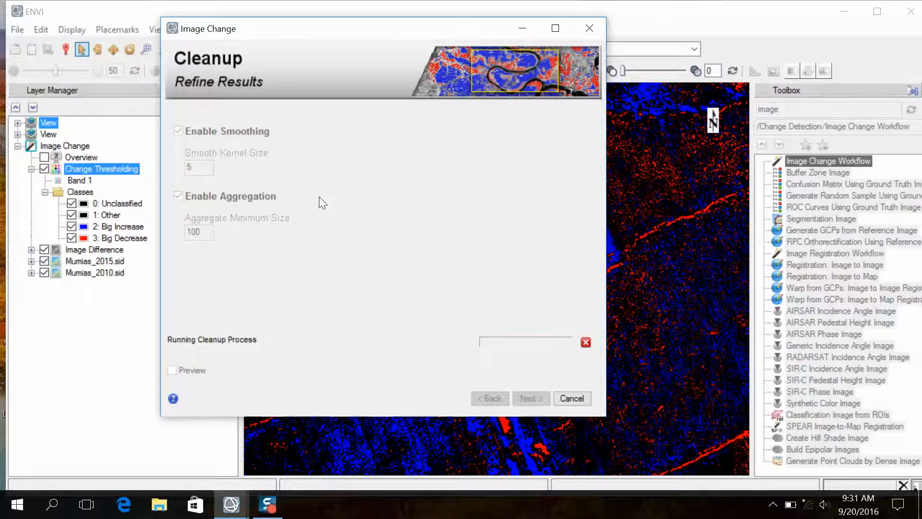
pyautogui.moveTo(291, 31); pyautogui.dragTo(510, 82)
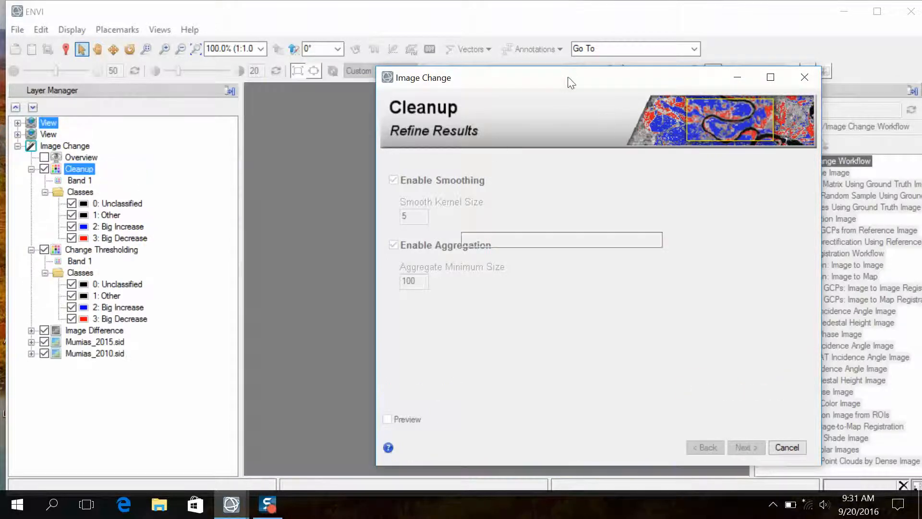
pyautogui.moveTo(574, 86); pyautogui.dragTo(472, 65)
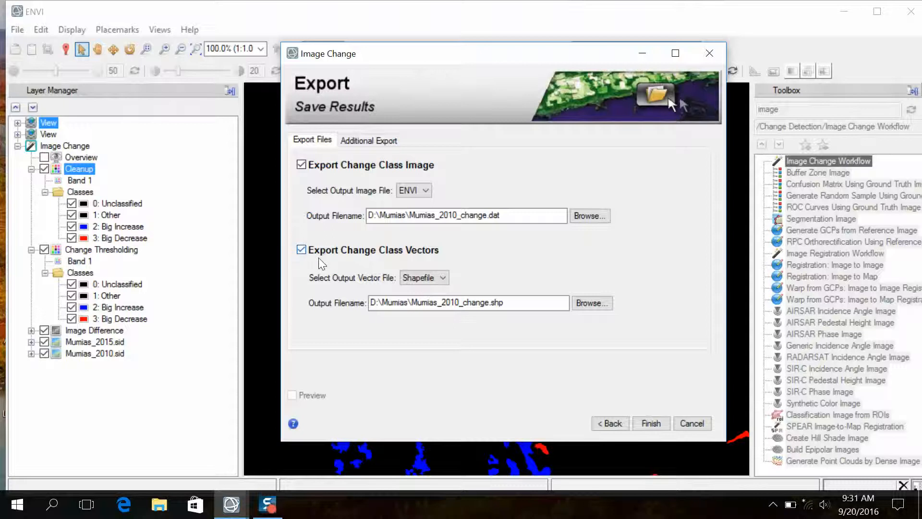
# Step: Exclude the change class vectors from the export, rename the class image output to Mumias_2010_2015change.dat and copy that file name
pyautogui.click(301, 250)
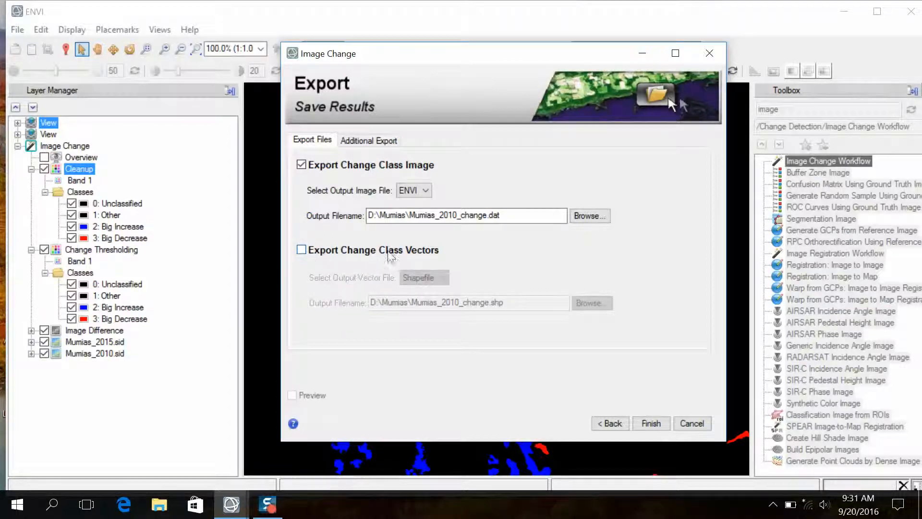
pyautogui.click(507, 215)
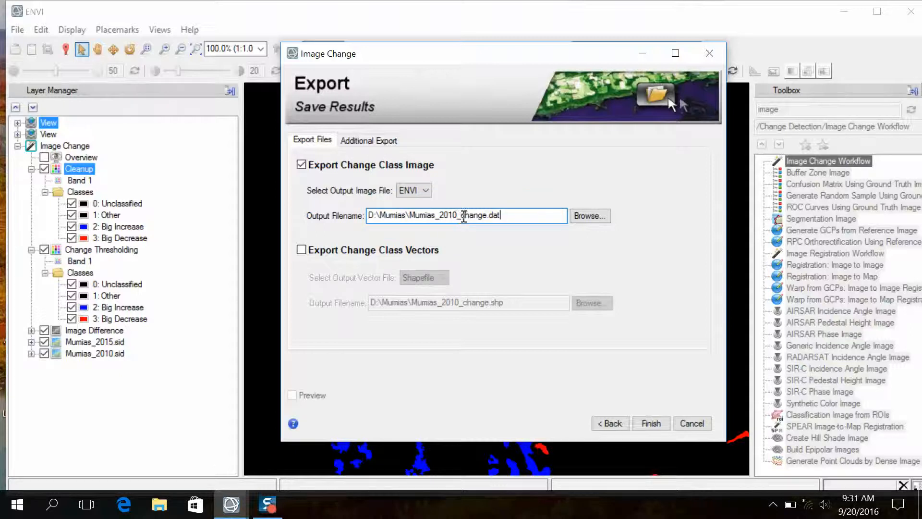
pyautogui.write('2015')
pyautogui.moveTo(519, 215); pyautogui.dragTo(414, 222)
pyautogui.rightClick(412, 219)
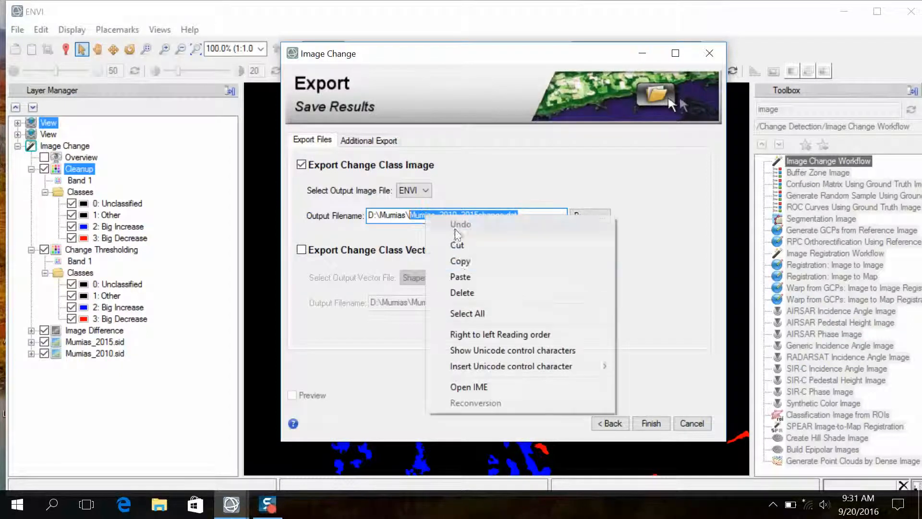
pyautogui.click(485, 257)
# Step: Set the change class image output to Mumias_2010_2015_change.dat in the Image_Change folder of D:\Mumias
pyautogui.click(596, 220)
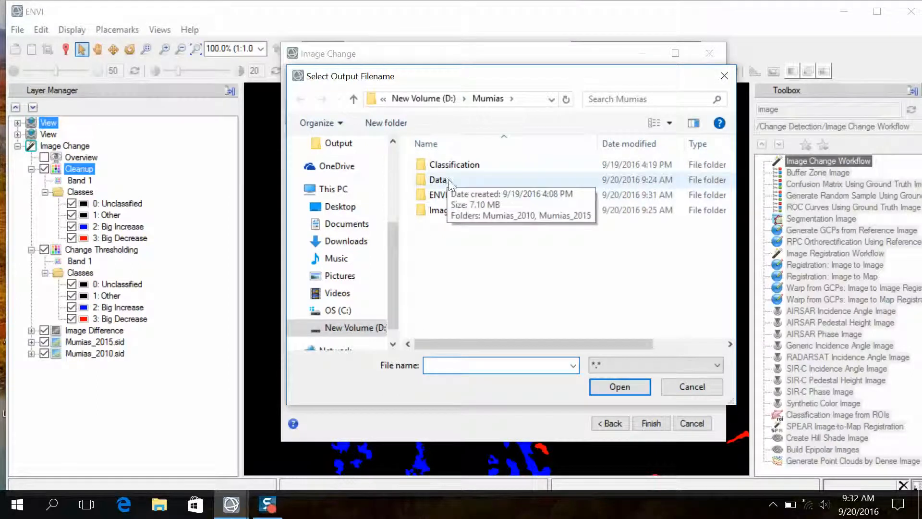
pyautogui.doubleClick(457, 210)
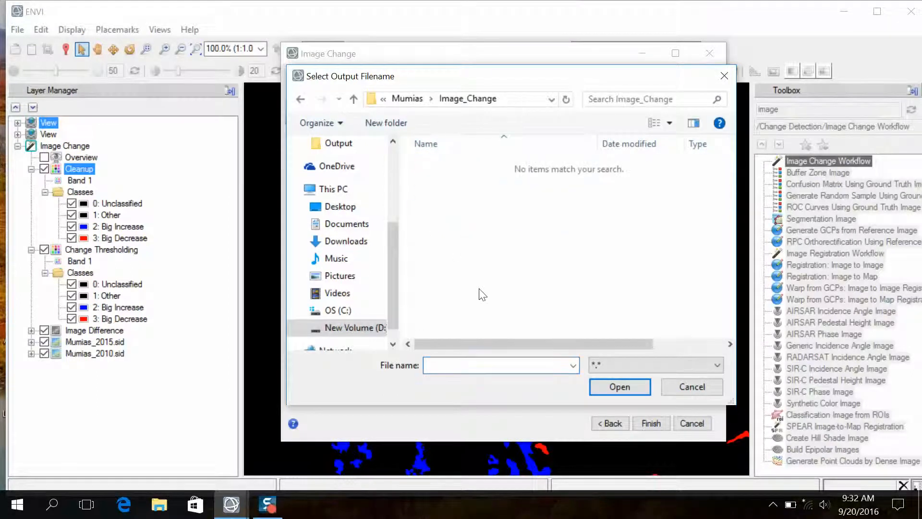
pyautogui.rightClick(469, 364)
pyautogui.click(498, 229)
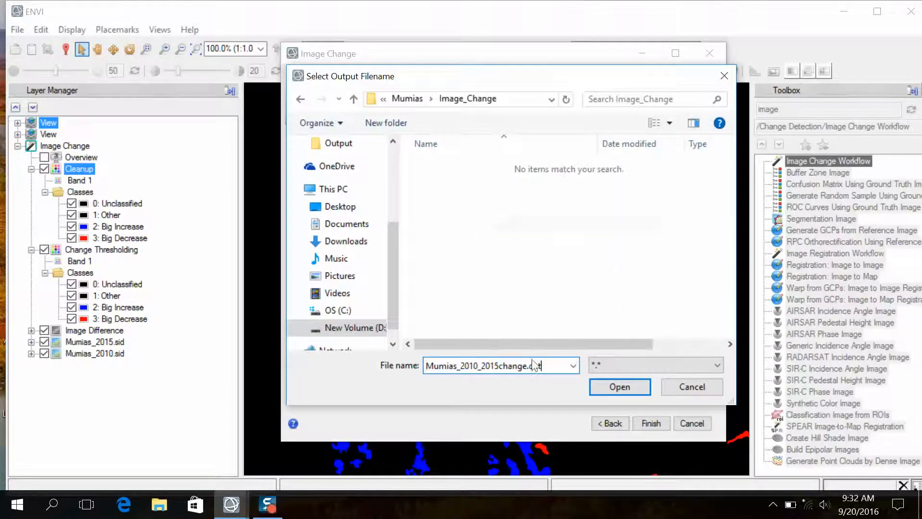
pyautogui.click(499, 367)
pyautogui.write('_')
pyautogui.click(601, 385)
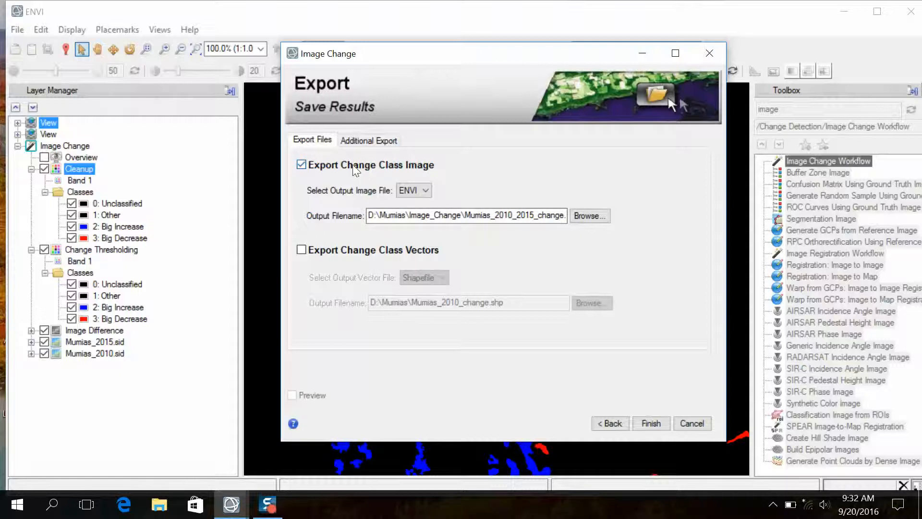
# Step: Enable Export Change Class Statistics, rename its text file to Mumias_2010_2015_change_stats.txt and copy the file name
pyautogui.click(365, 140)
pyautogui.click(311, 163)
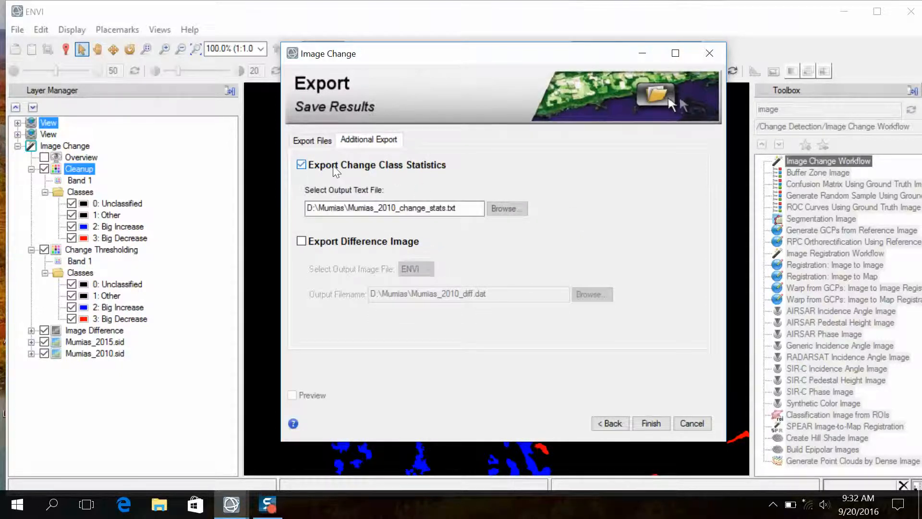
pyautogui.click(468, 210)
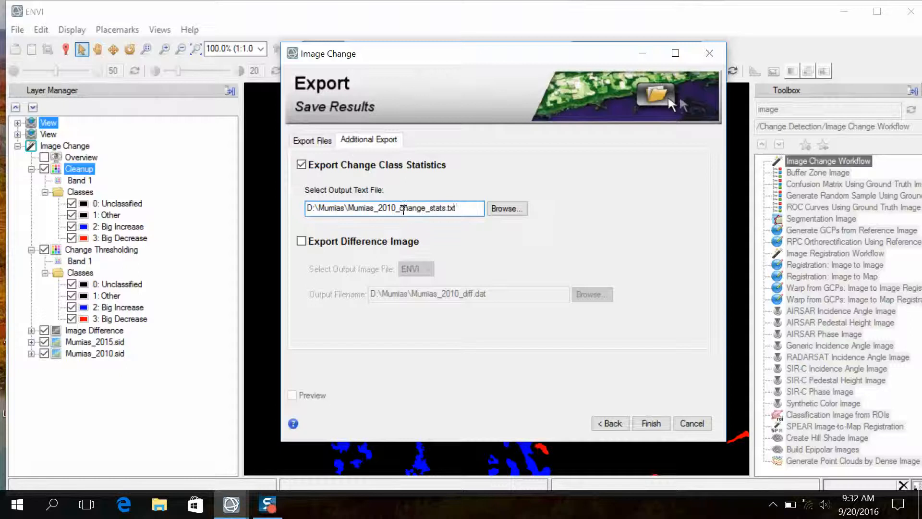
pyautogui.write('2015_')
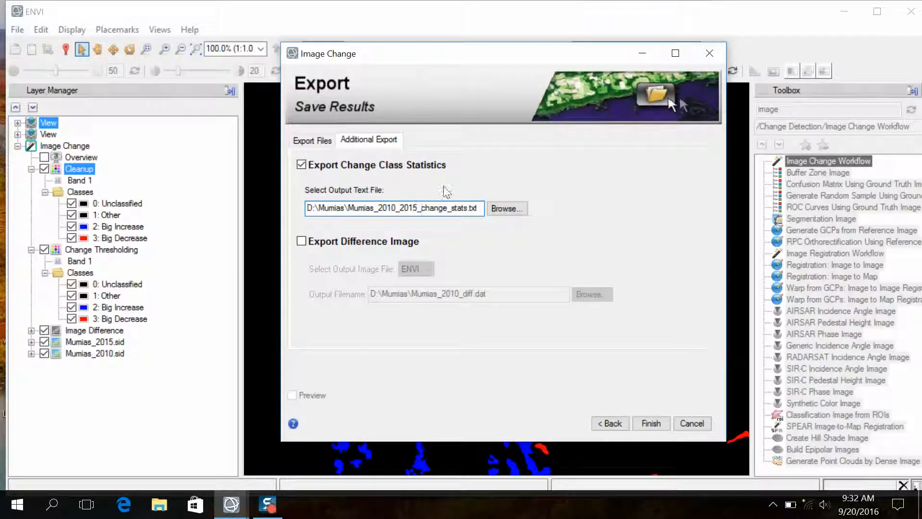
pyautogui.moveTo(359, 211); pyautogui.dragTo(485, 212)
pyautogui.rightClick(460, 211)
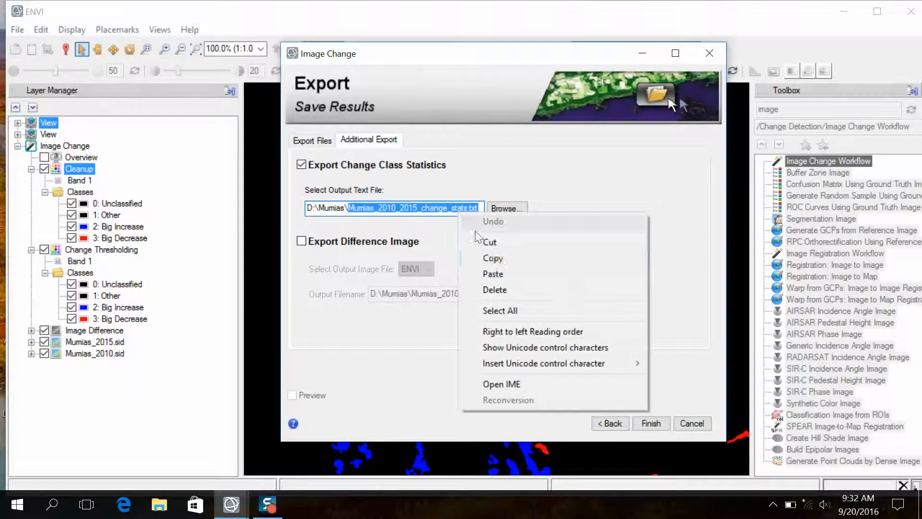
pyautogui.click(490, 268)
# Step: Set the statistics output to Mumias_2010_2015_change_stats in the Image_Change folder and finish the workflow to export the results
pyautogui.click(505, 209)
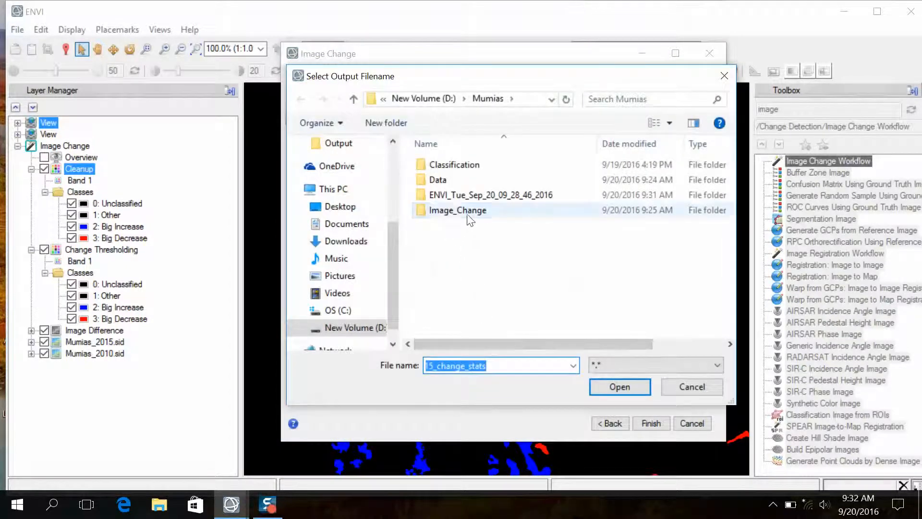
pyautogui.doubleClick(468, 213)
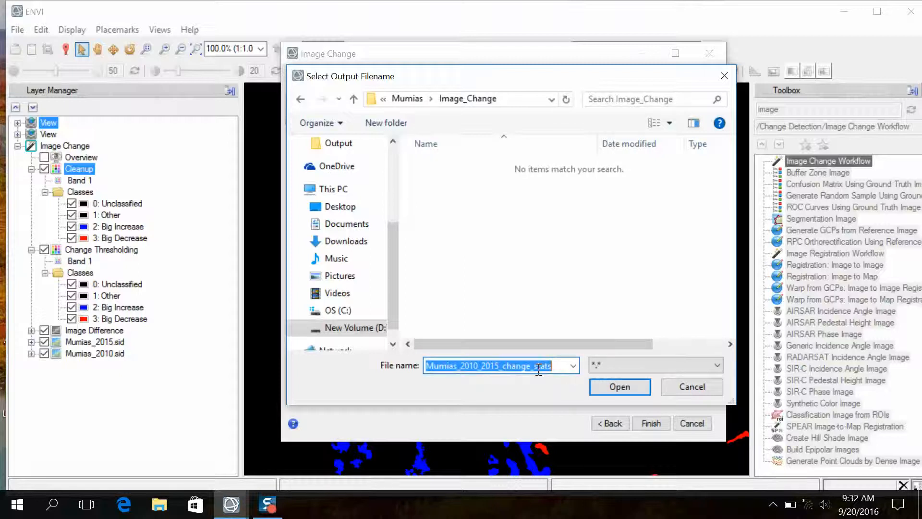
pyautogui.click(556, 367)
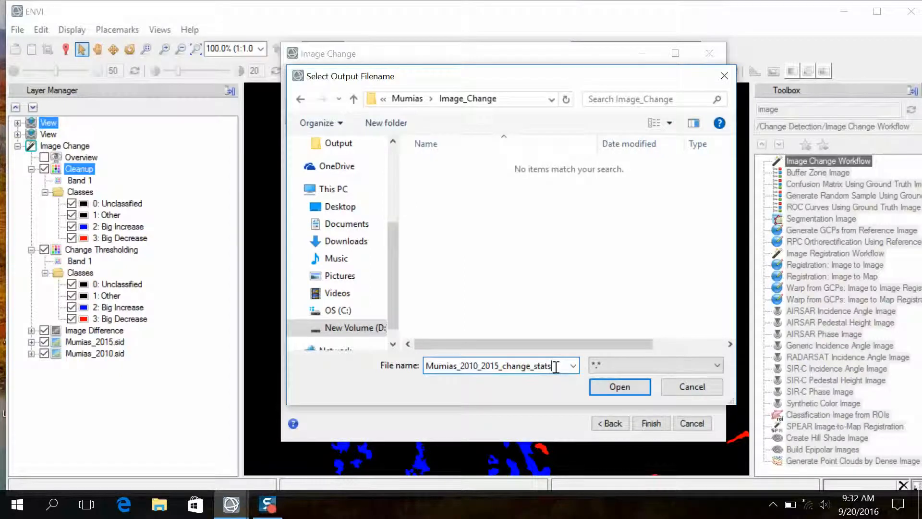
pyautogui.click(620, 387)
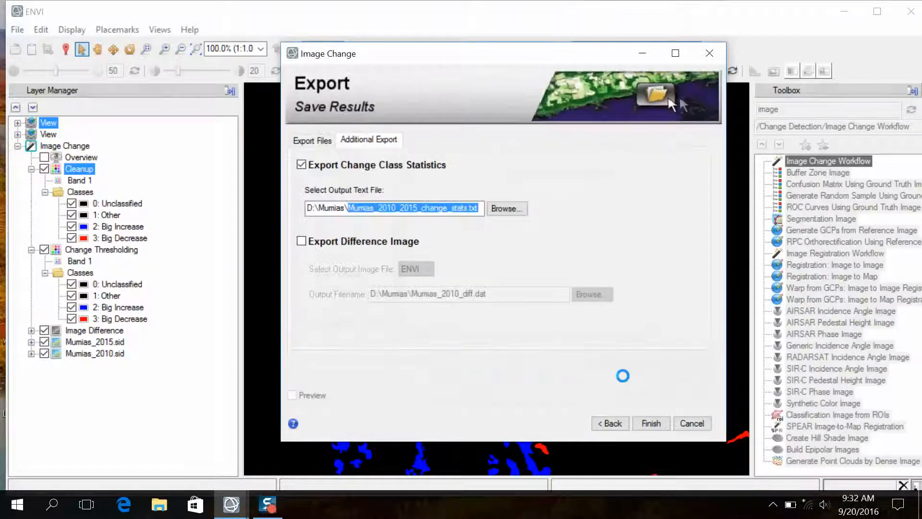
pyautogui.click(652, 423)
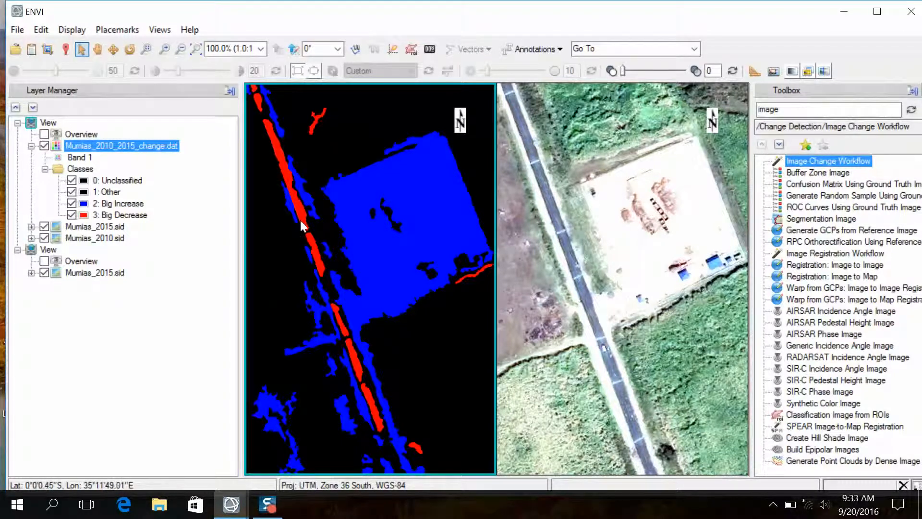
# Step: Switch to File Explorer and open the Mumias_2010_2015_change_stats text file from D:\Mumias\Image_Change
pyautogui.click(159, 505)
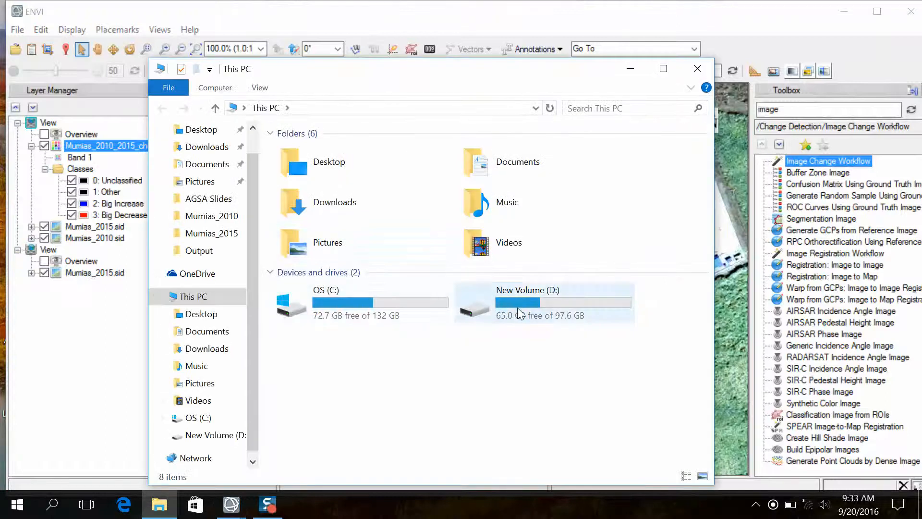
pyautogui.doubleClick(456, 289)
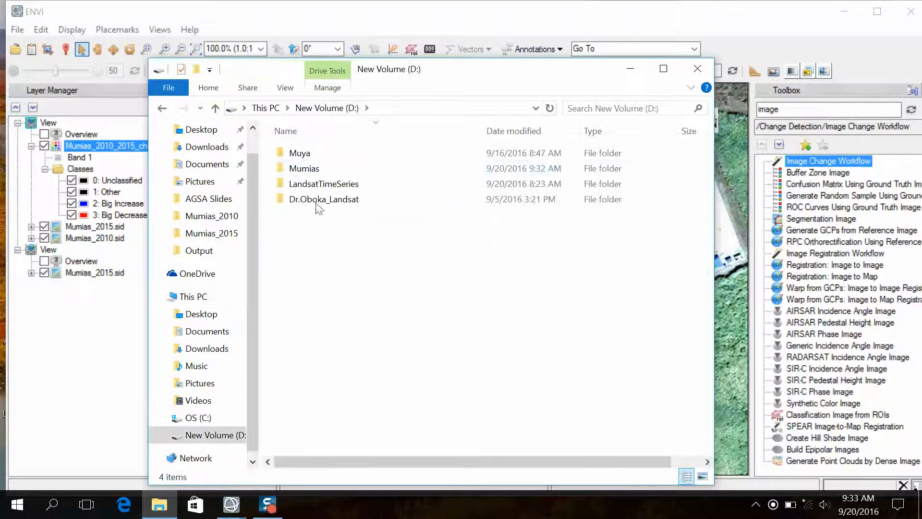
pyautogui.doubleClick(304, 168)
pyautogui.doubleClick(319, 185)
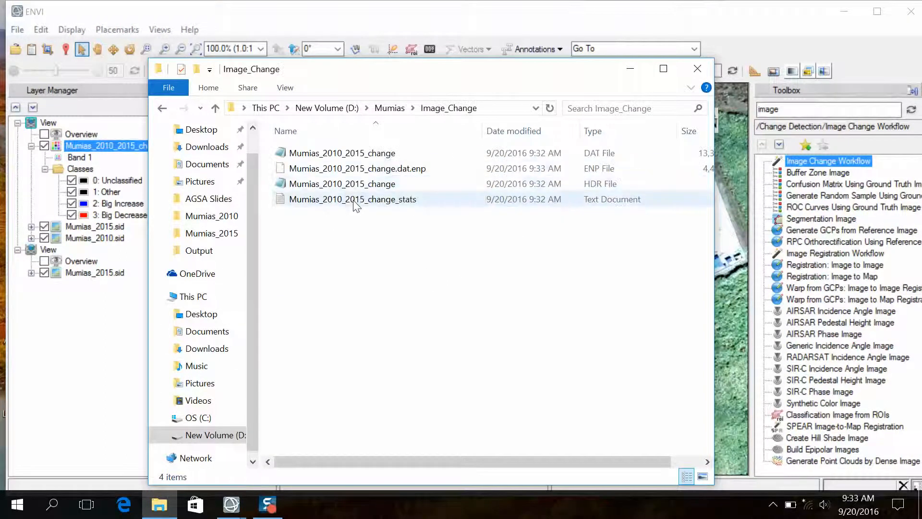
pyautogui.doubleClick(355, 200)
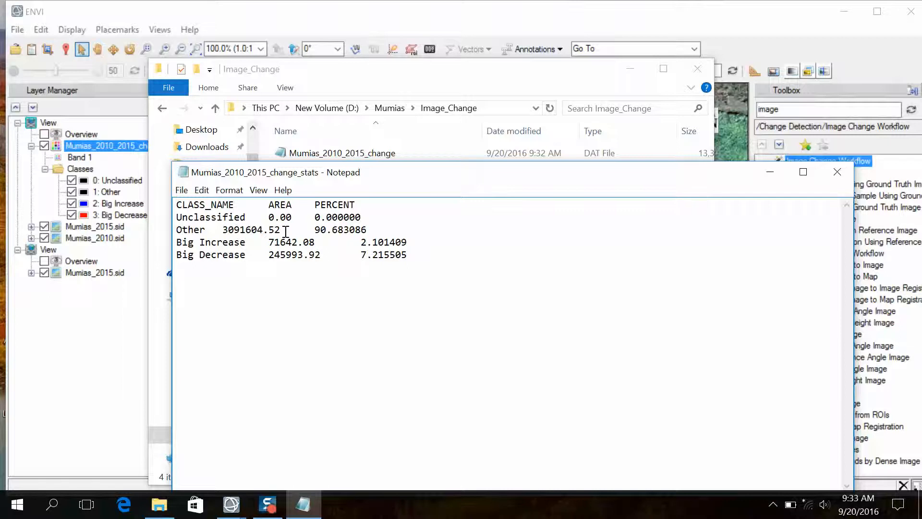
# Step: Align the AREA and PERCENT columns of the statistics text by inserting tabs in the Other, Unclassified and header rows
pyautogui.press('Tab')
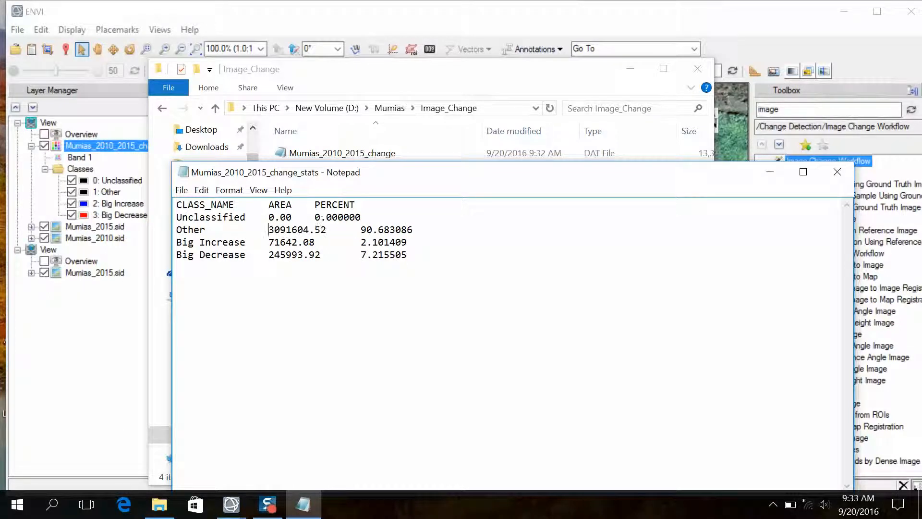
pyautogui.click(313, 219)
pyautogui.press('Tab')
pyautogui.press('Tab')
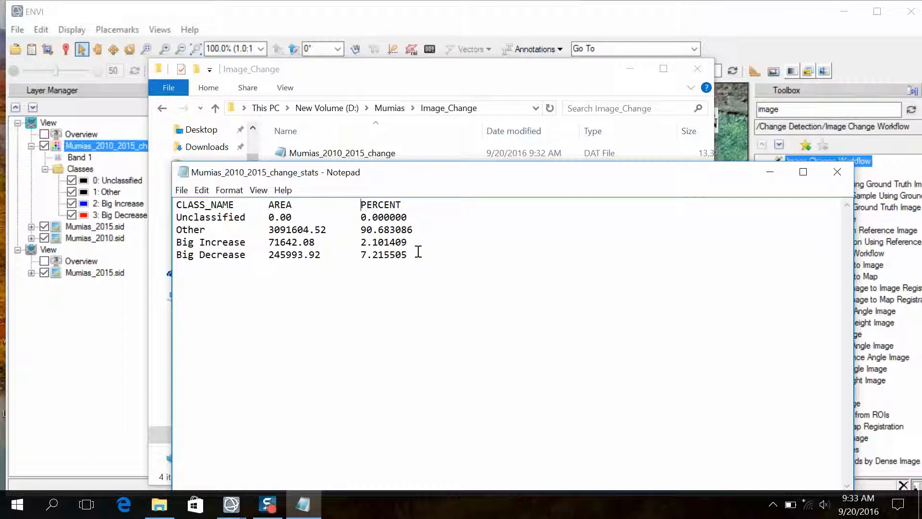
# Step: Review the area and percentage of the Big Decrease, Big Increase and Other classes, and minimise the text file and folder windows
pyautogui.moveTo(407, 255); pyautogui.dragTo(173, 257)
pyautogui.moveTo(408, 242); pyautogui.dragTo(181, 247)
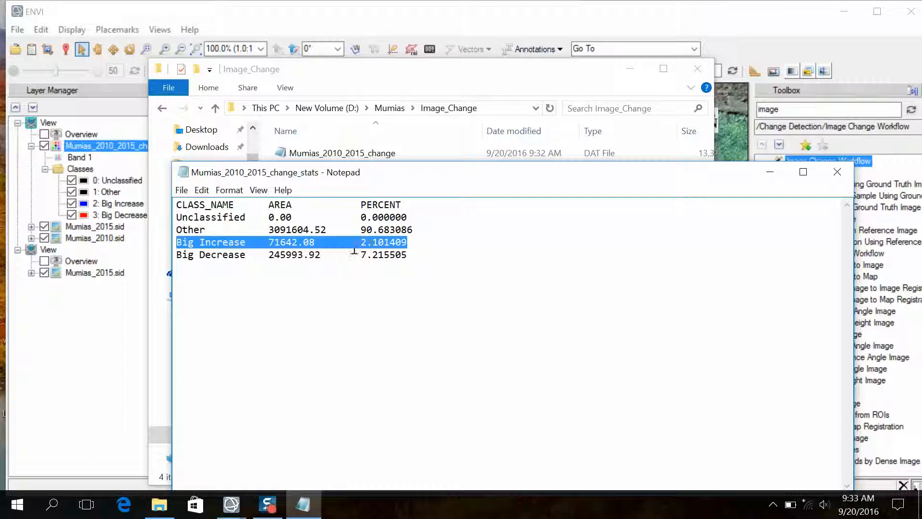
pyautogui.click(371, 244)
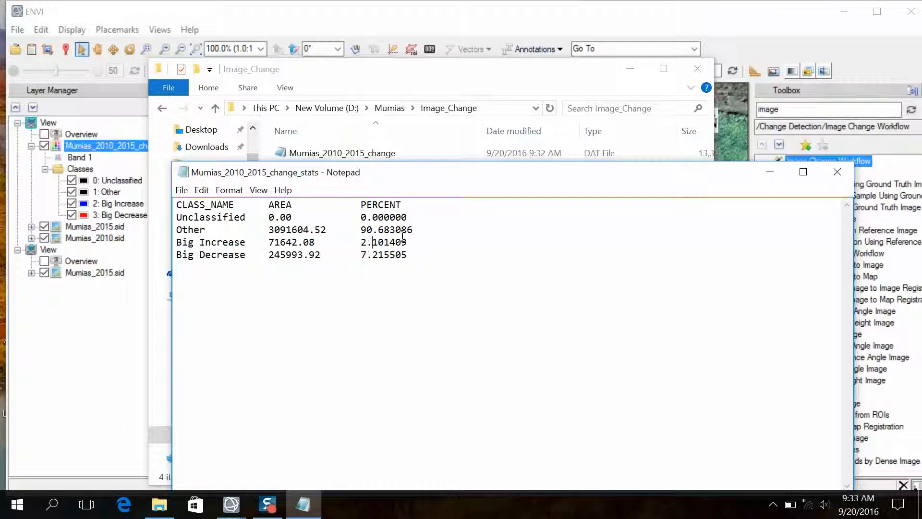
pyautogui.moveTo(419, 231); pyautogui.dragTo(177, 231)
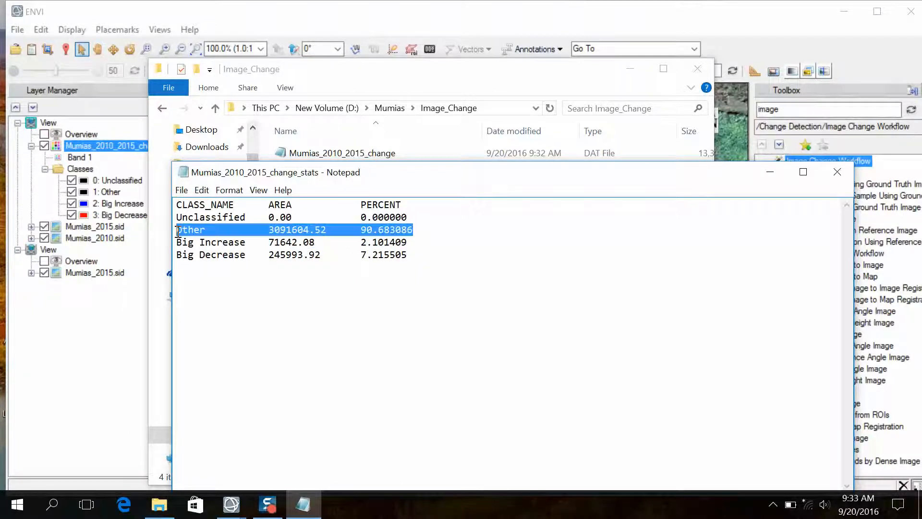
pyautogui.click(770, 171)
pyautogui.click(631, 68)
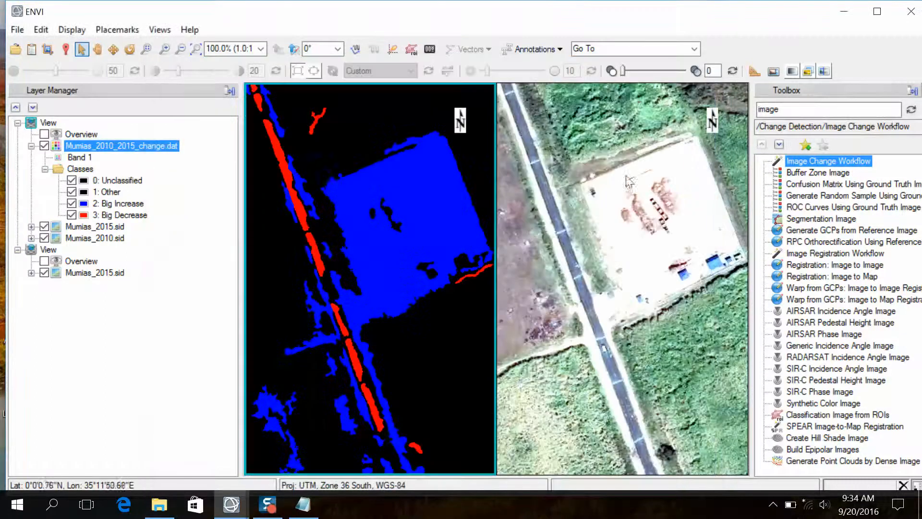
# Step: Switch the display to One View and examine the full extent of the change class image
pyautogui.click(160, 30)
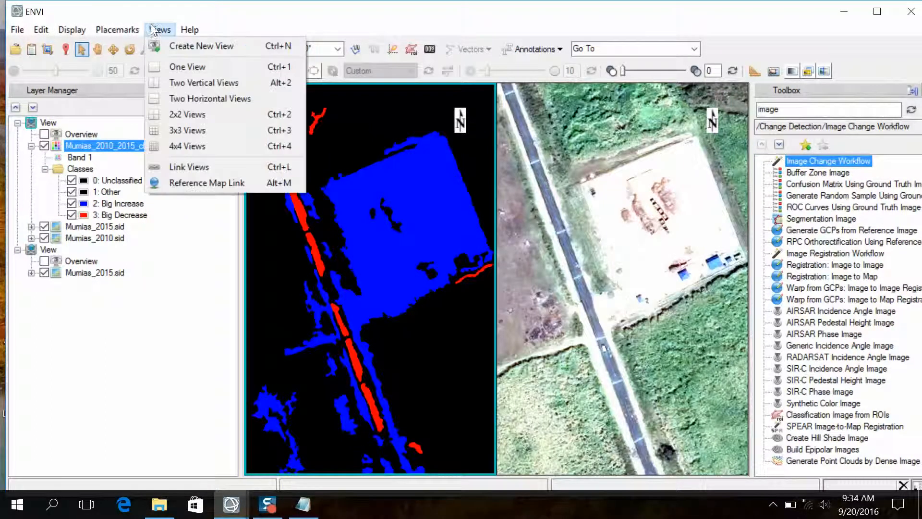
pyautogui.click(174, 68)
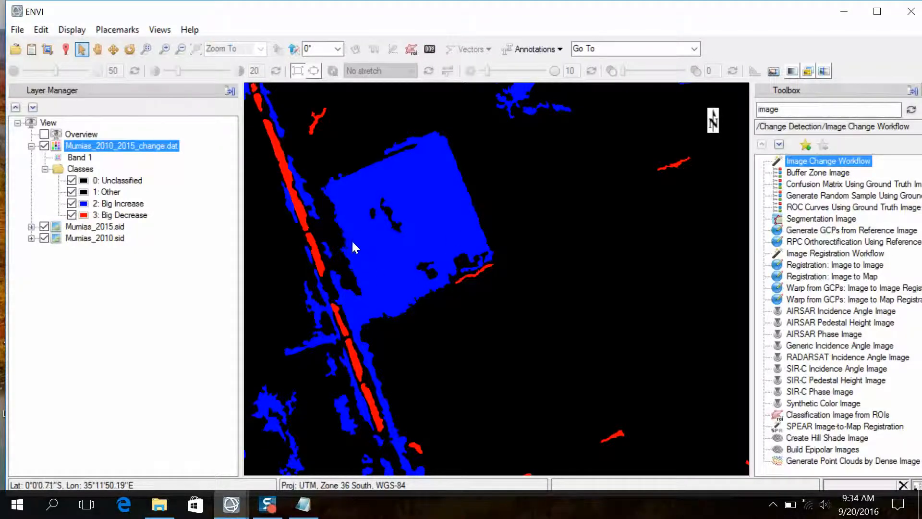
pyautogui.scroll(-3, 352, 241)
pyautogui.scroll(-2, 356, 246)
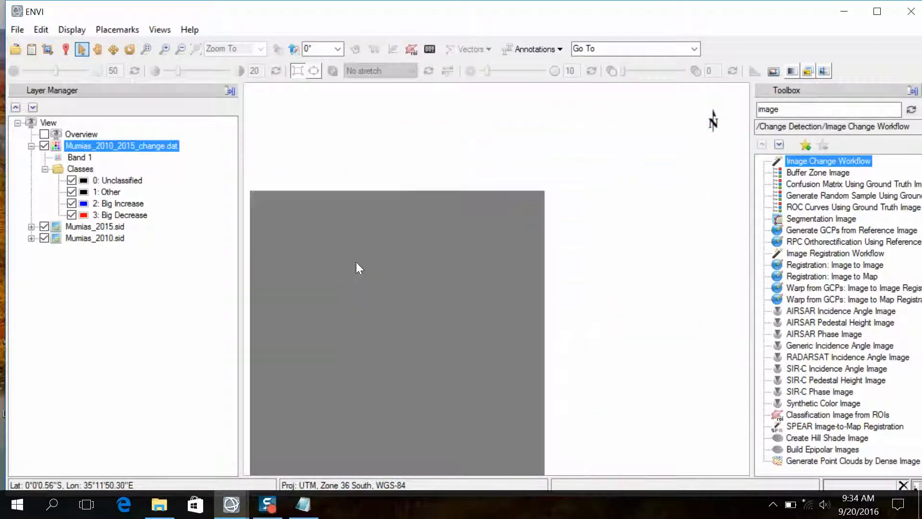
pyautogui.scroll(-2, 411, 245)
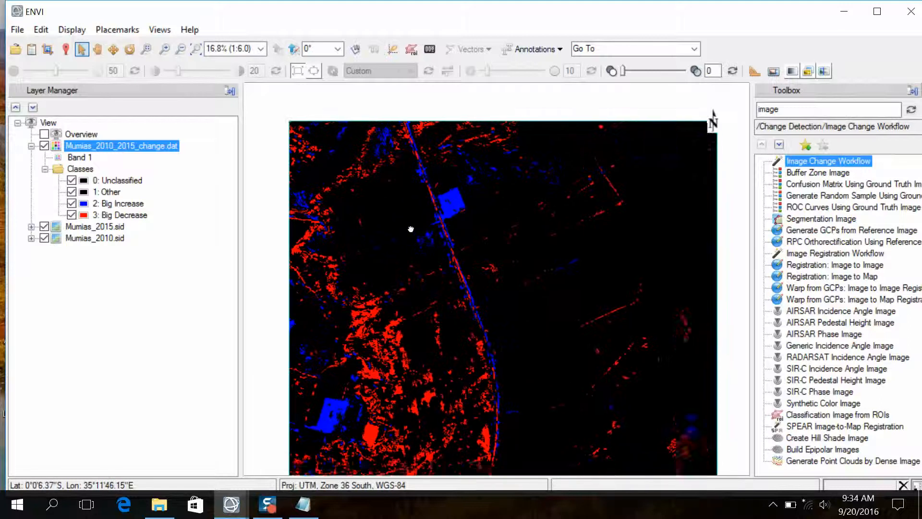
pyautogui.scroll(2, 447, 285)
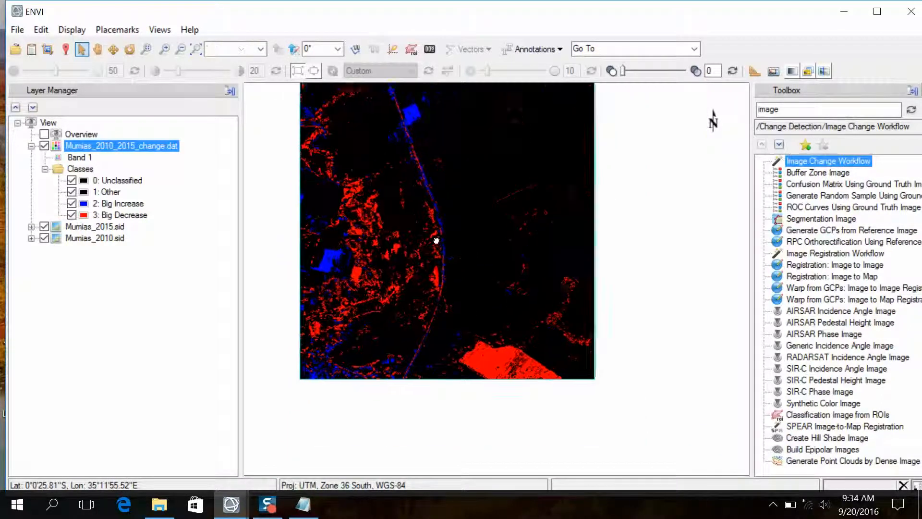
# Step: Hide the Mumias_2015.sid layer and start a View Swipe between the change class image and the Mumias_2010.sid image
pyautogui.click(44, 226)
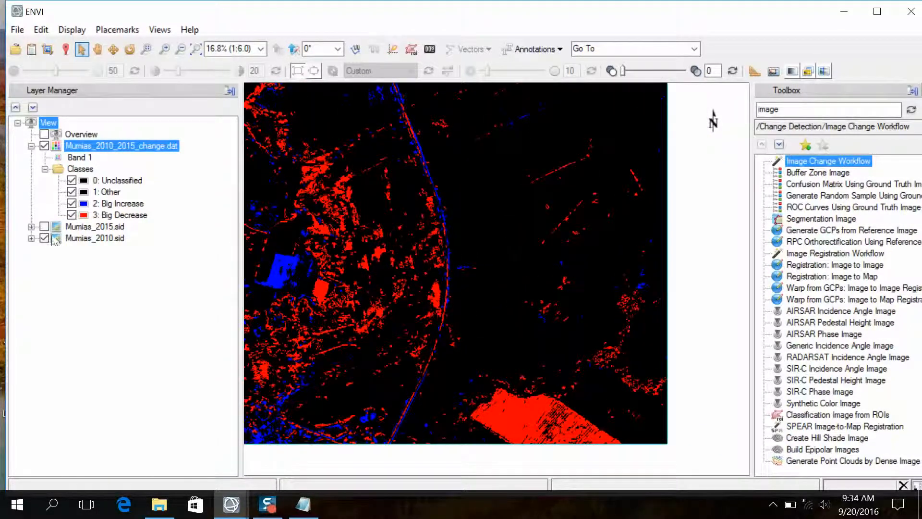
pyautogui.click(44, 146)
pyautogui.click(45, 146)
pyautogui.click(824, 72)
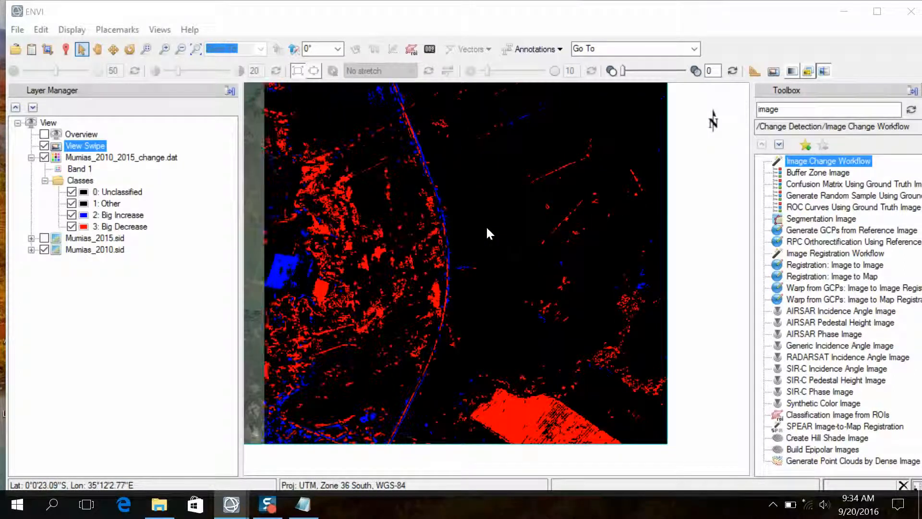
# Step: Compare the 2010 image with the change classes around the road and the cleared plot using the running swipe
pyautogui.moveTo(409, 222); pyautogui.dragTo(427, 312)
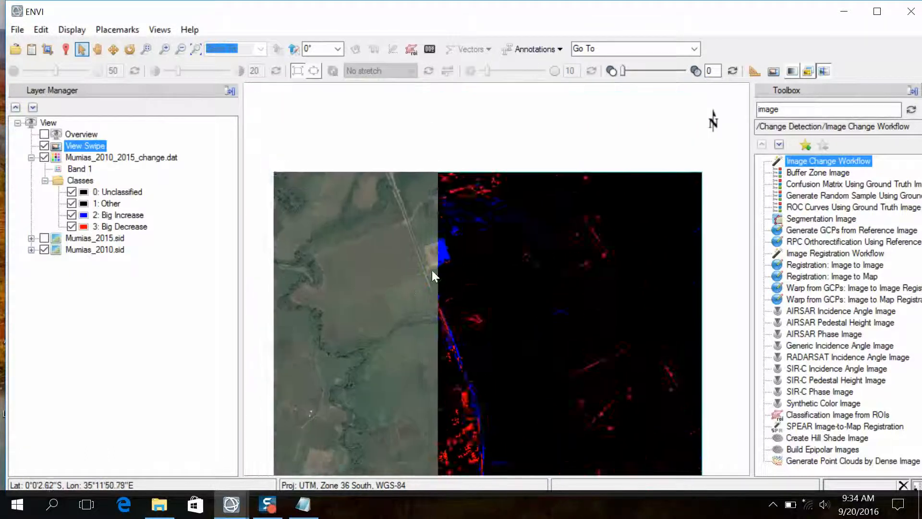
pyautogui.scroll(3, 433, 267)
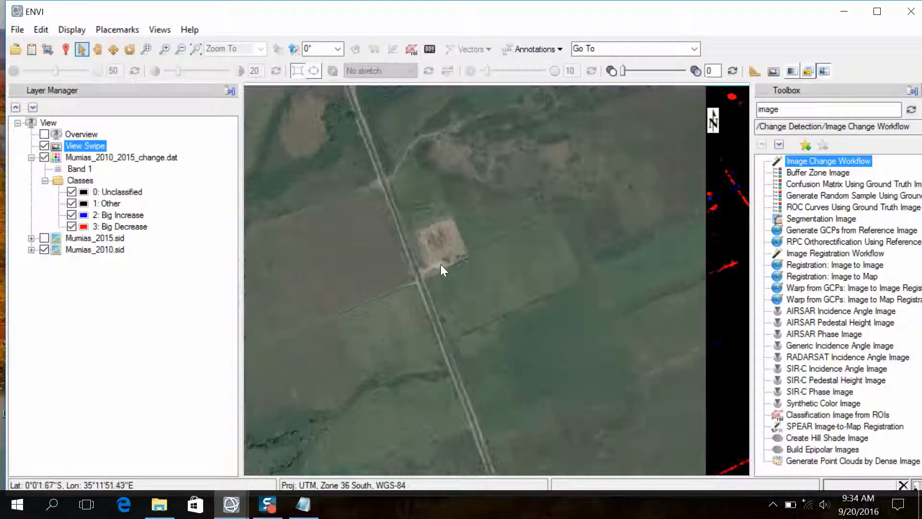
pyautogui.scroll(1, 441, 255)
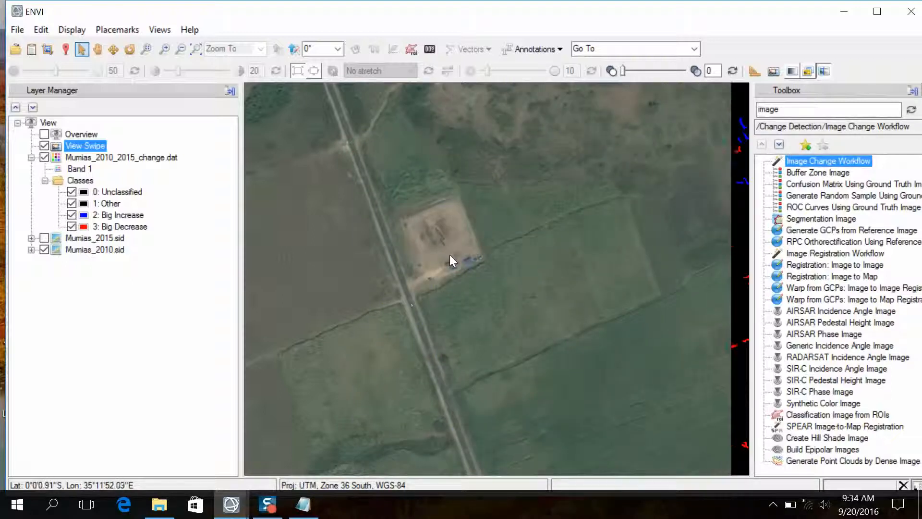
pyautogui.scroll(-5, 463, 258)
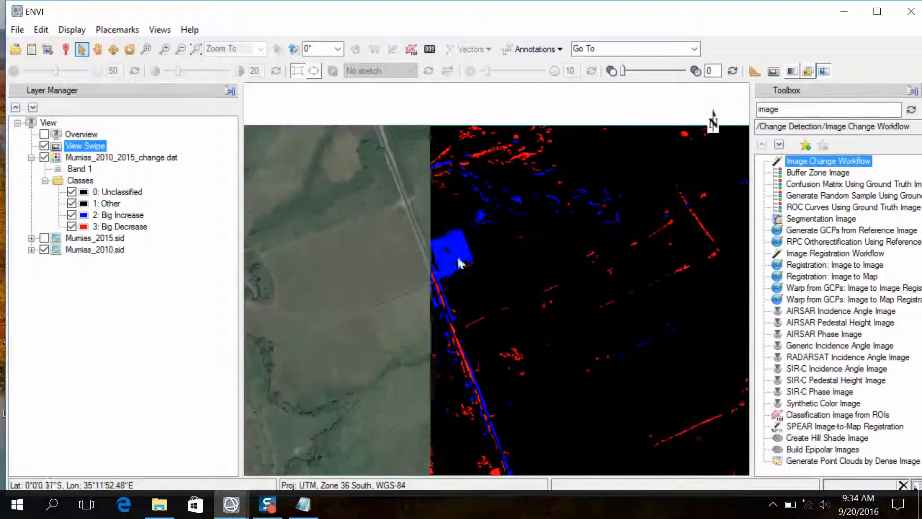
pyautogui.moveTo(433, 248); pyautogui.dragTo(572, 256)
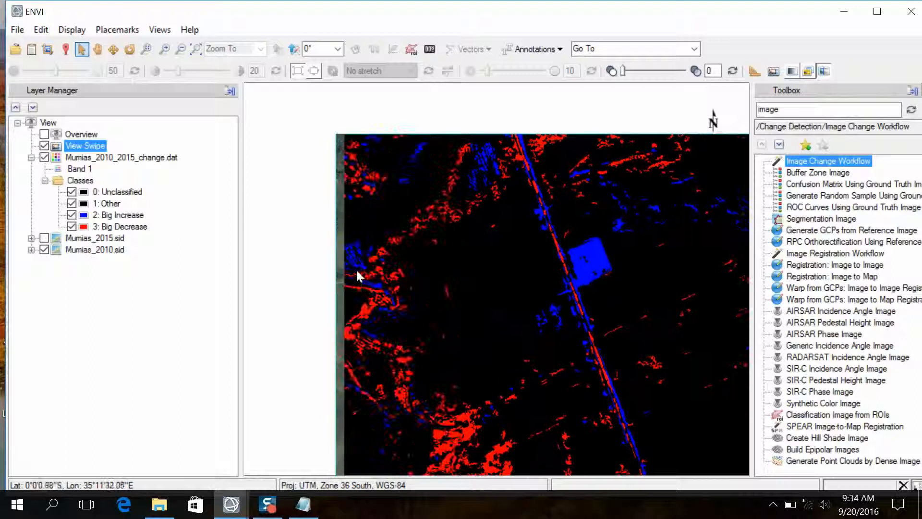